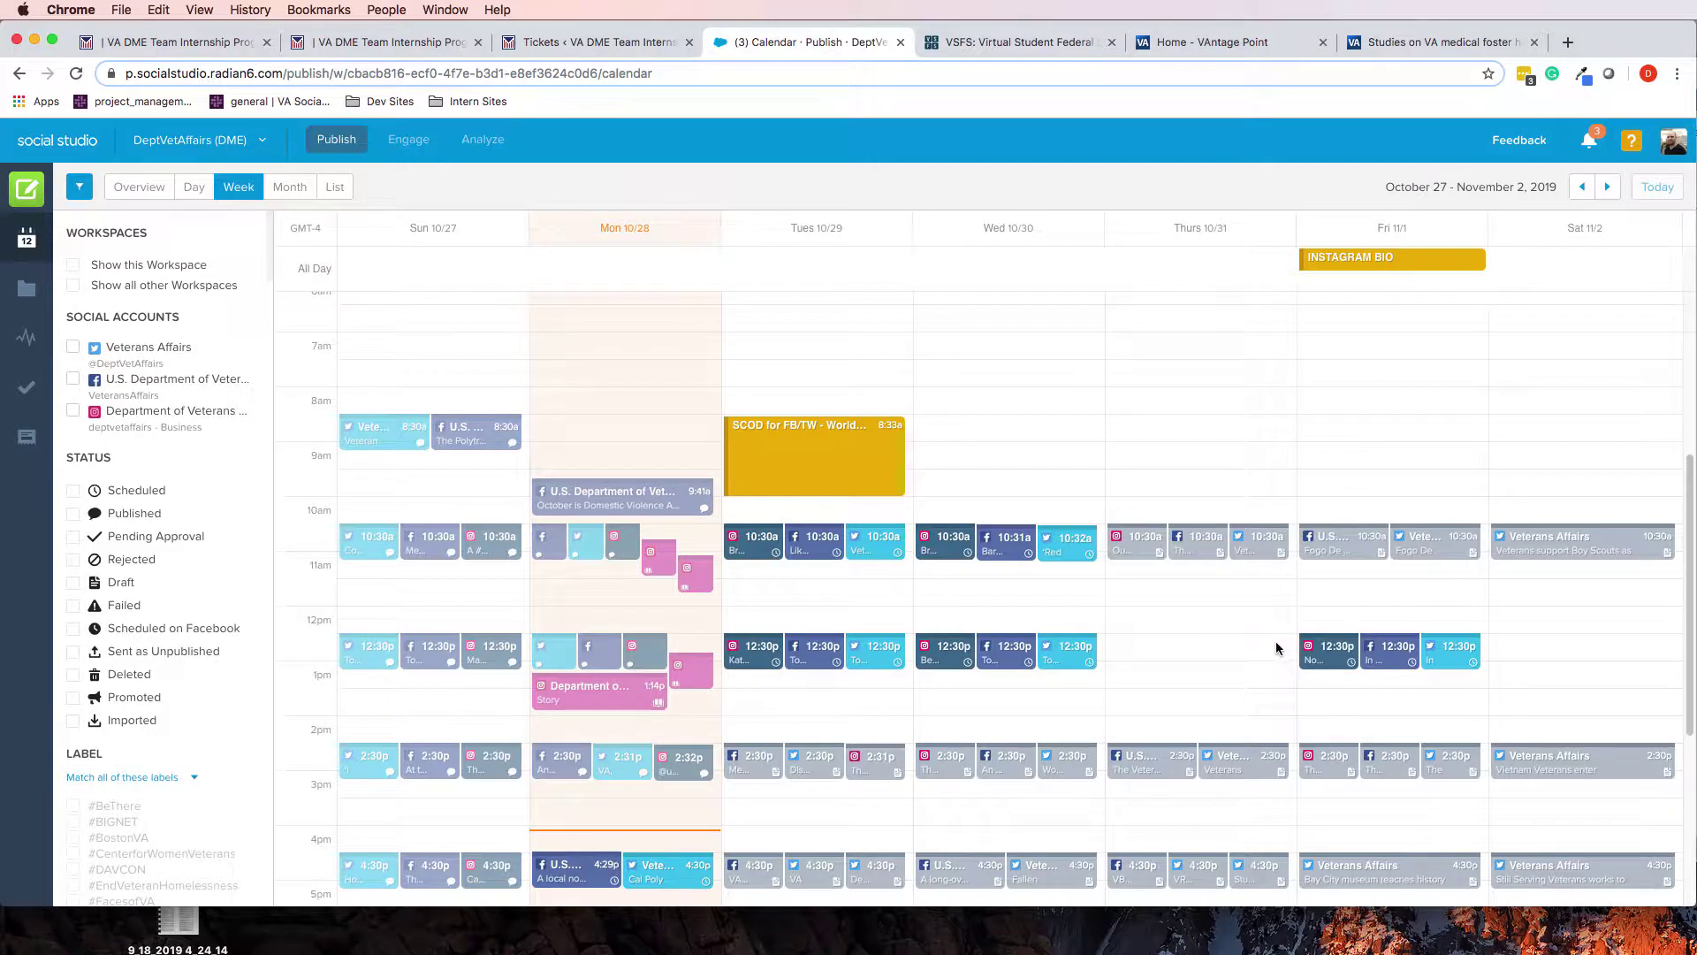
# - Start a new tweet from the empty Friday 11/1 slot in the calendar, between the 4:30 pm and 6:30 pm posts
pyautogui.scroll(-2, 1268, 650)
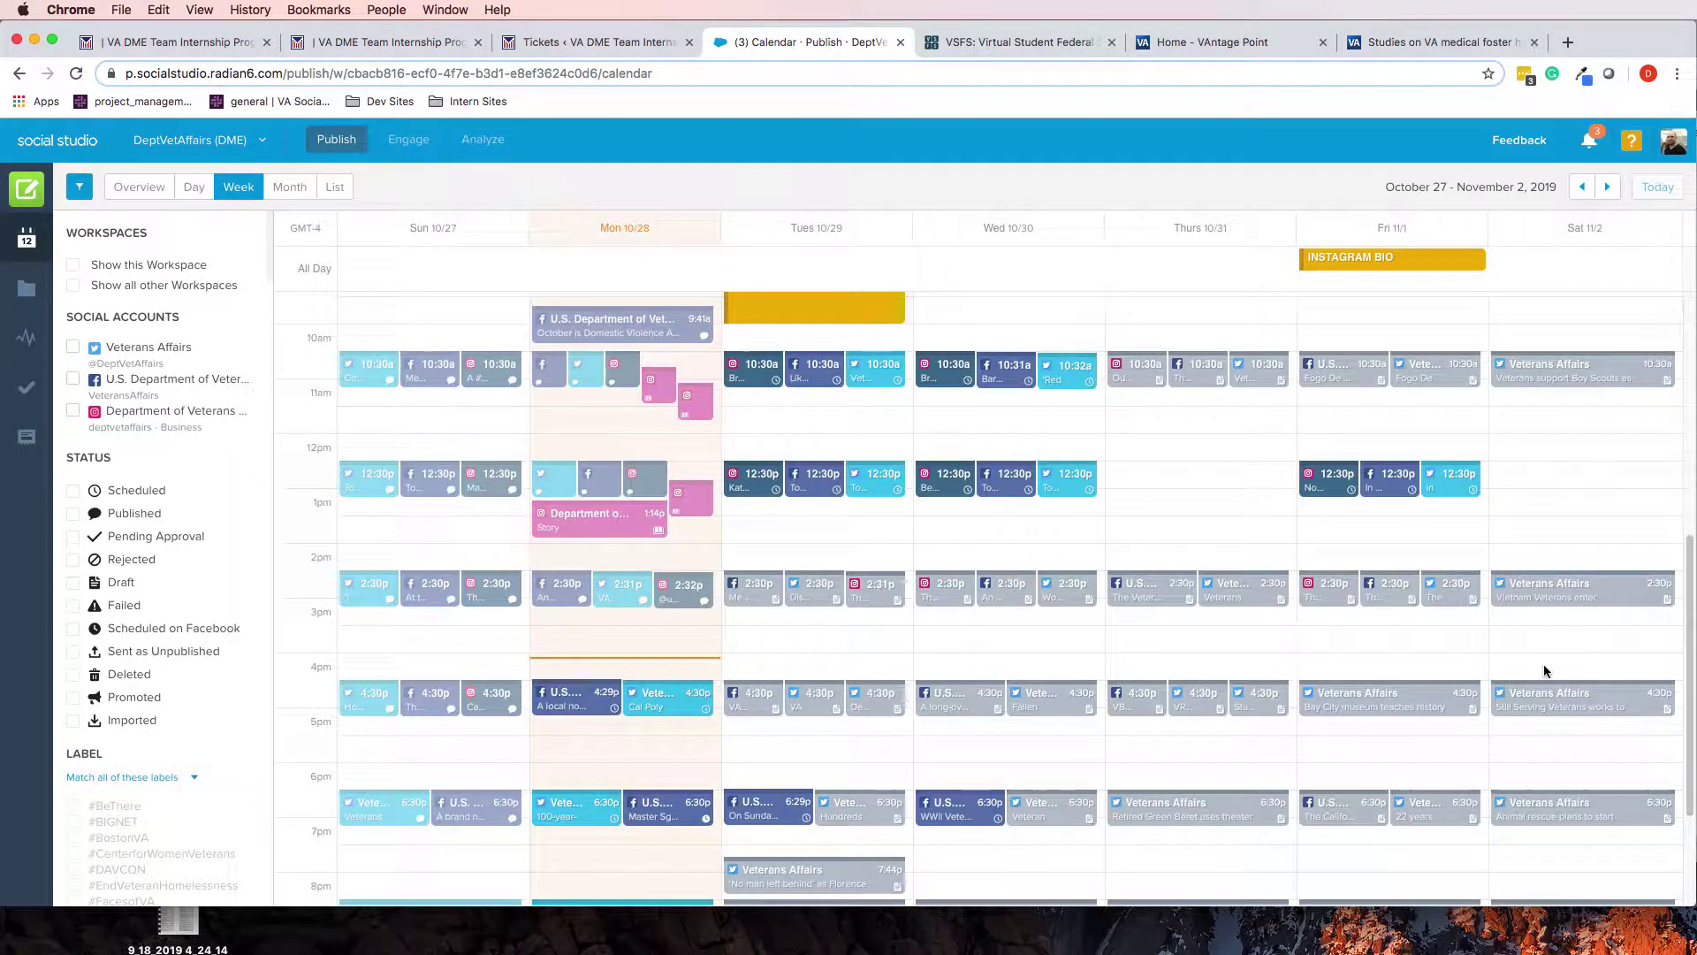
pyautogui.scroll(-1, 1556, 758)
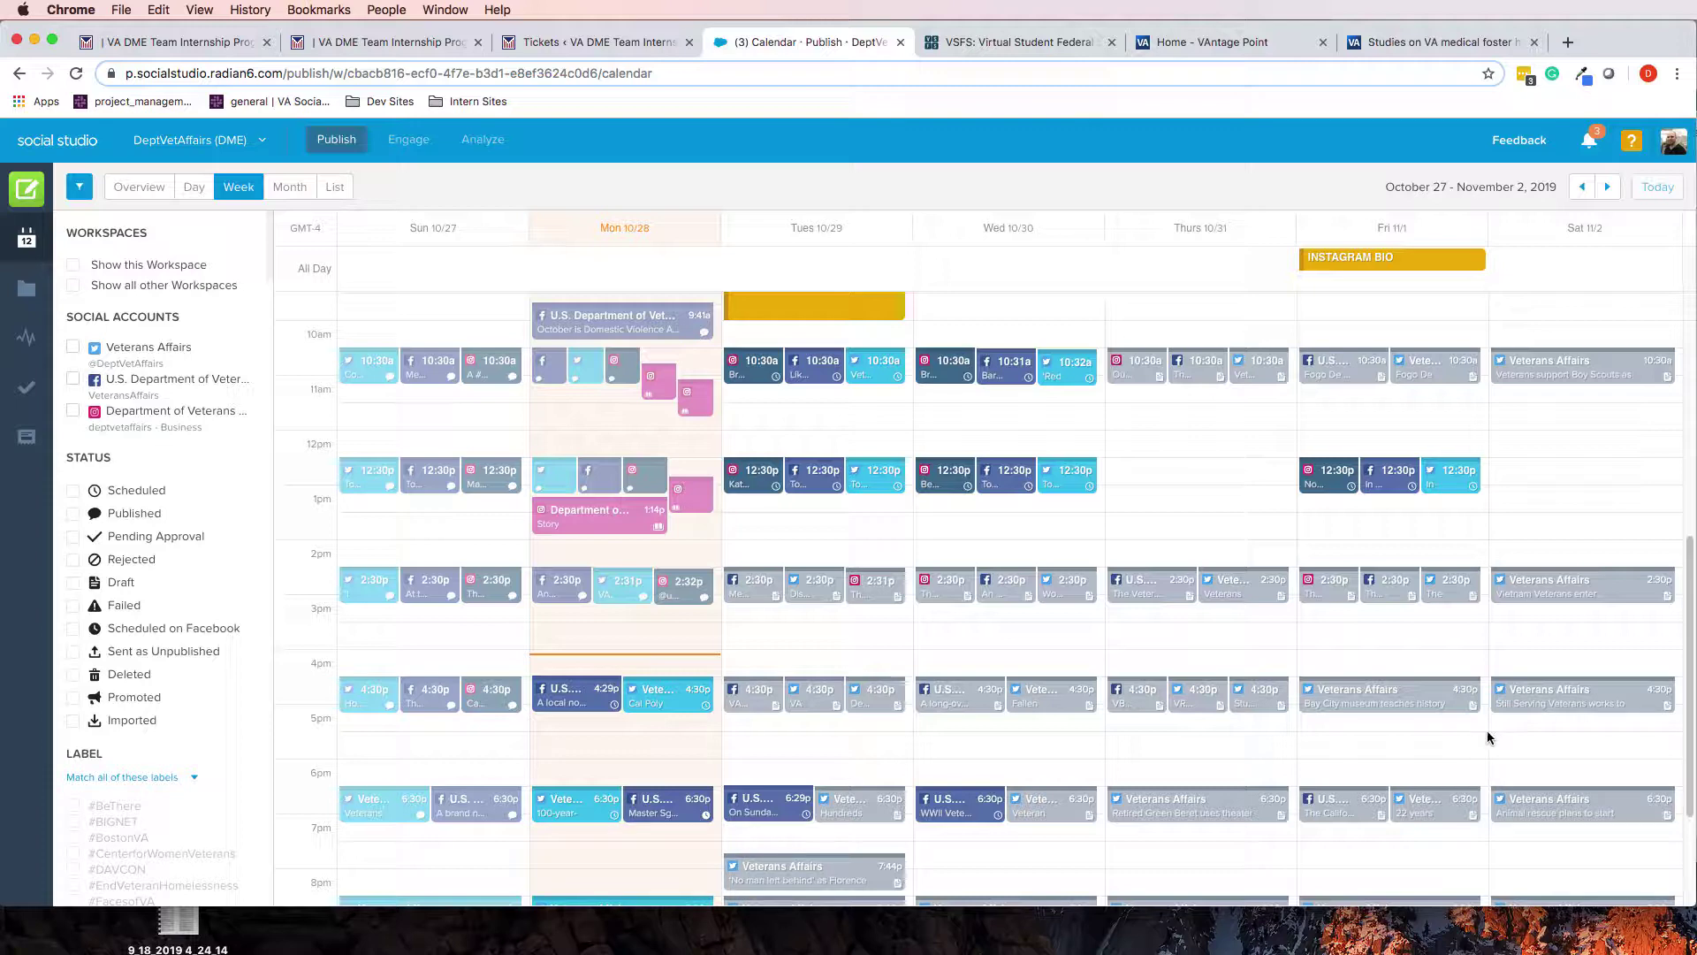
pyautogui.click(1434, 754)
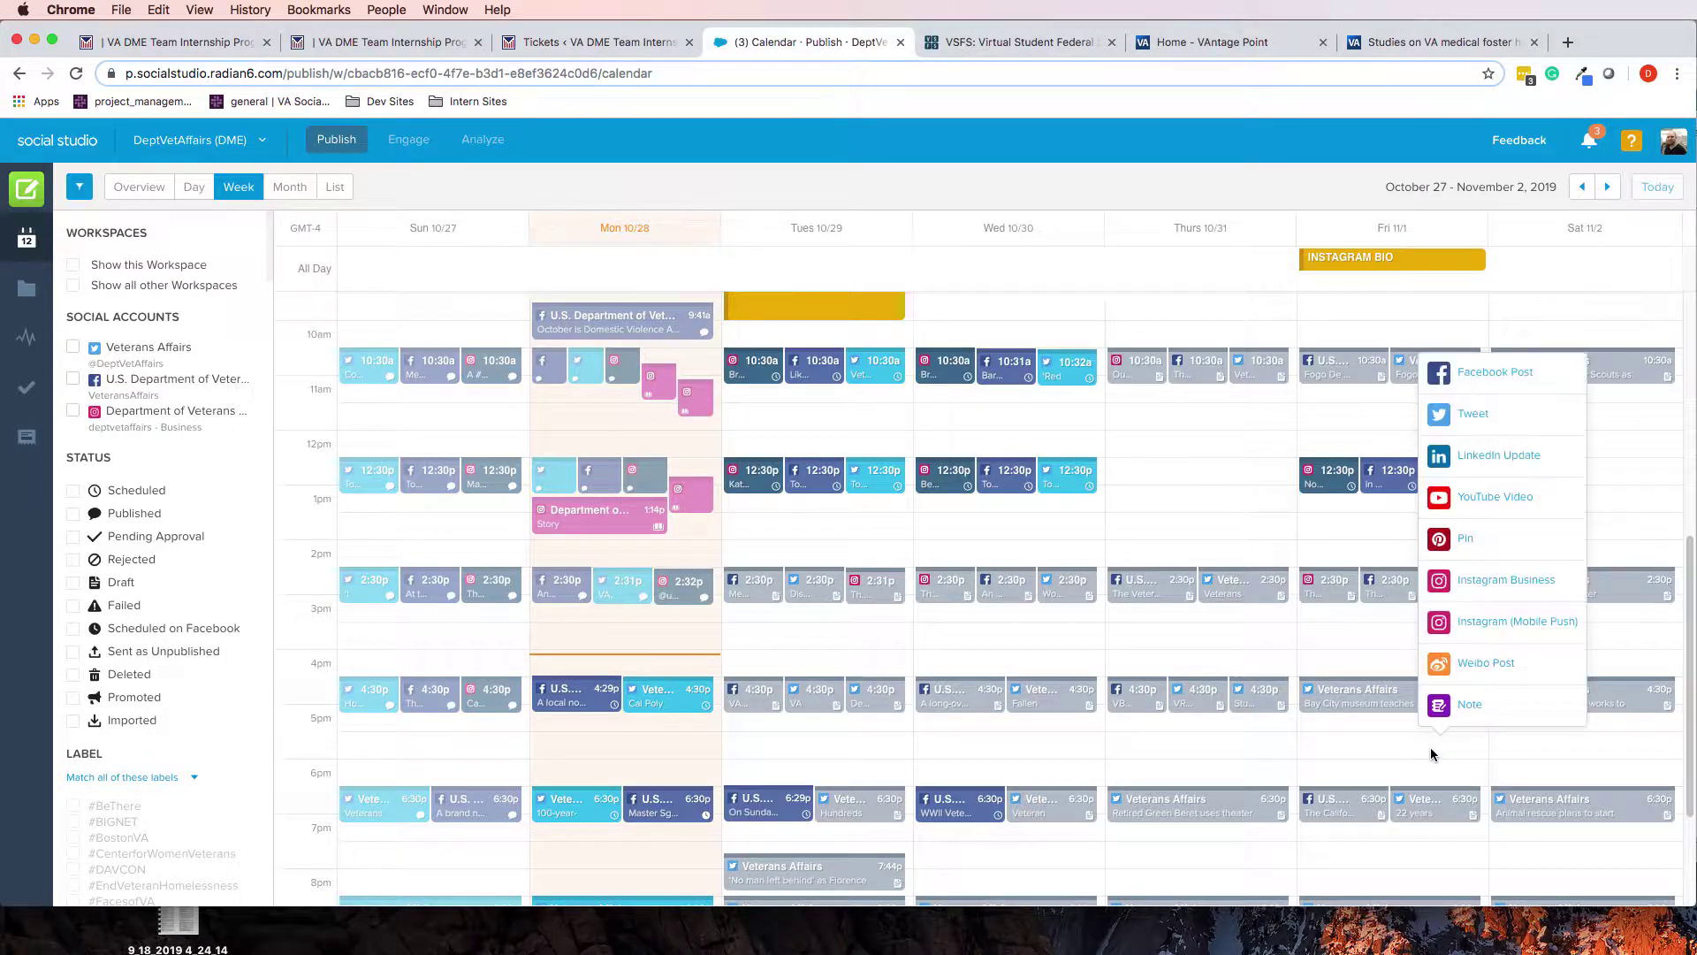
pyautogui.click(1474, 415)
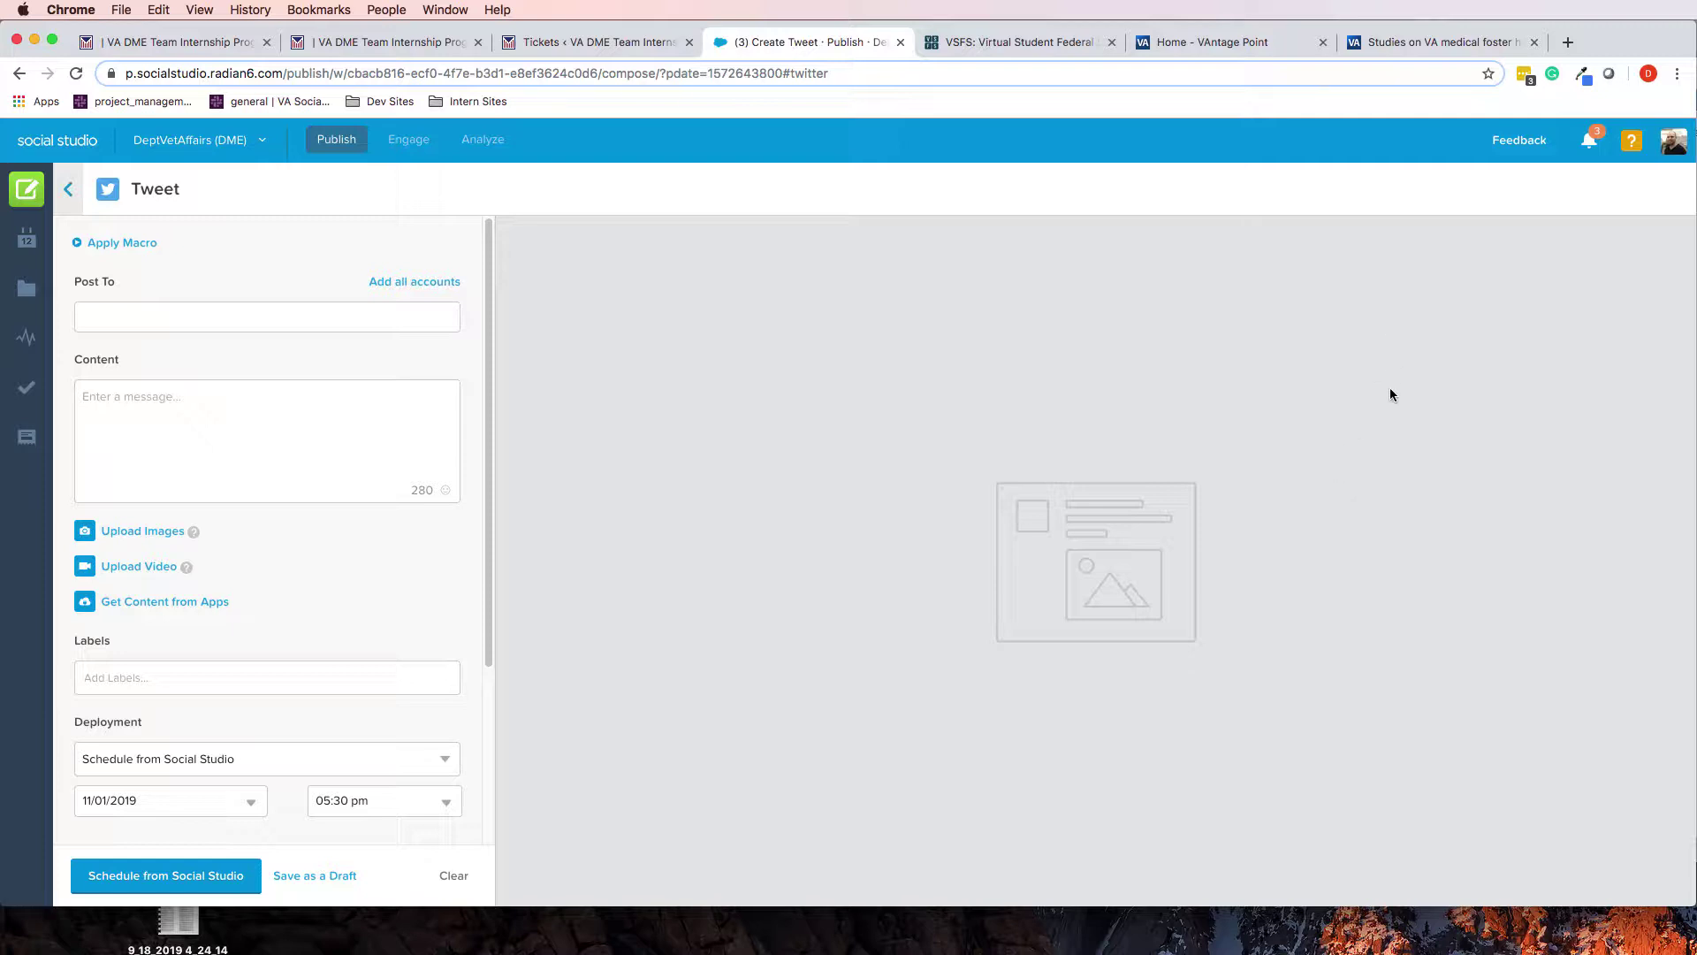
# - Copy the headline of the open blog article about VA medical foster homes
pyautogui.click(1435, 42)
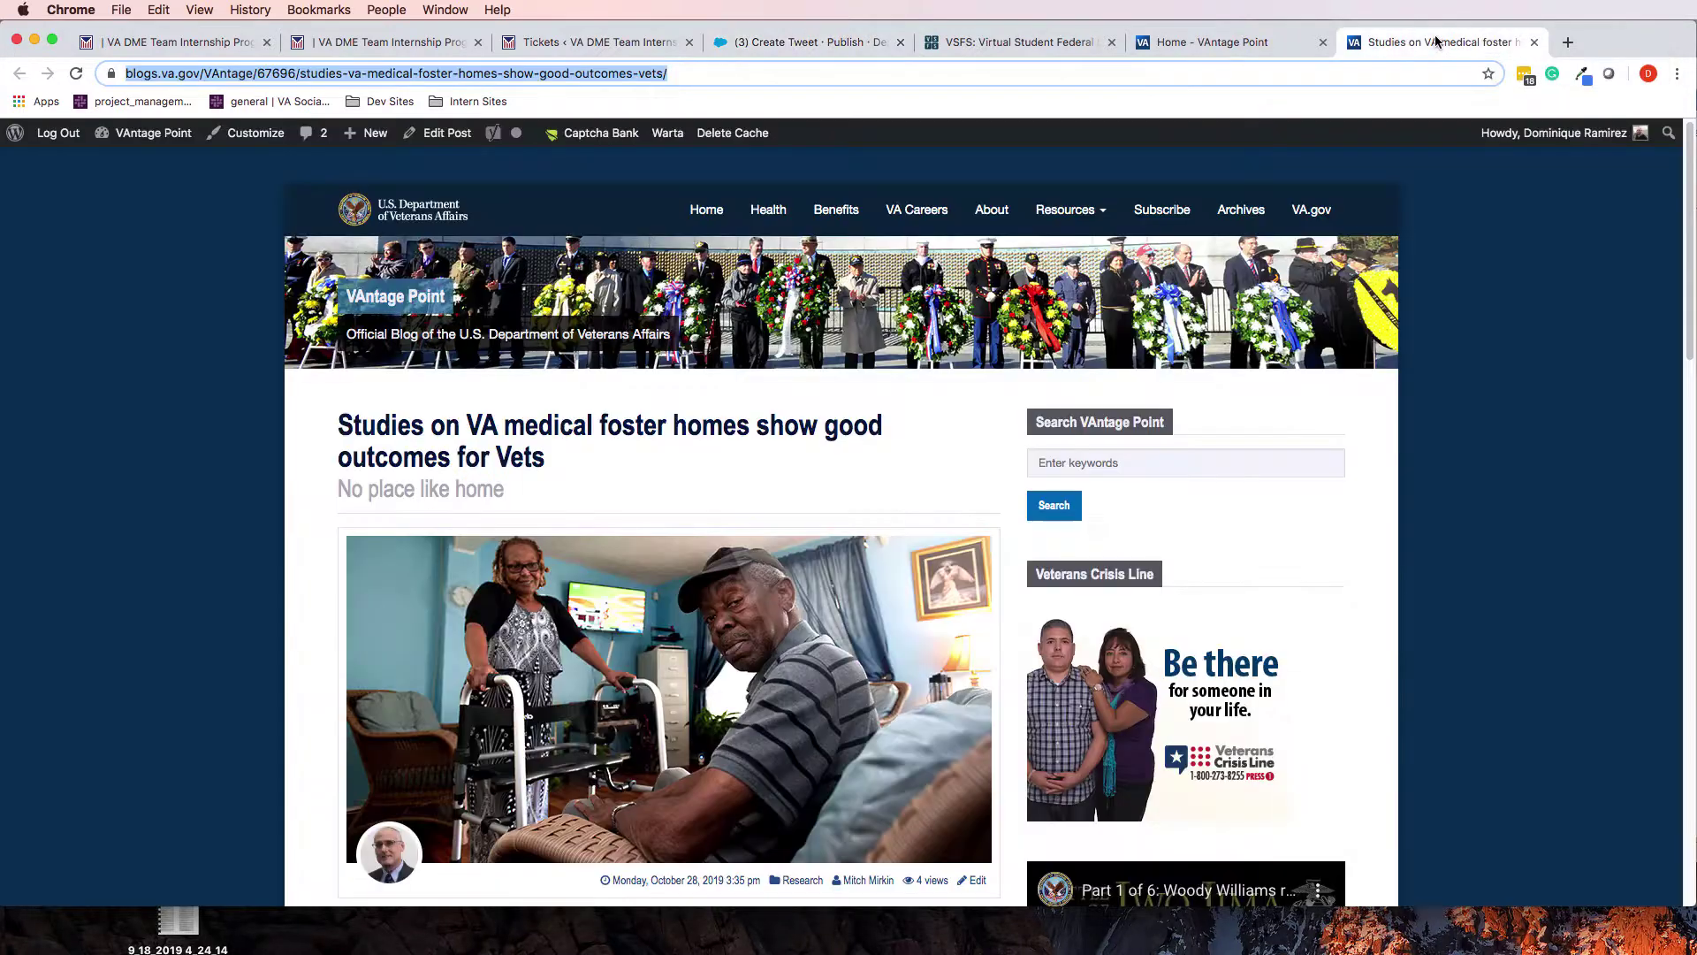
pyautogui.click(572, 461)
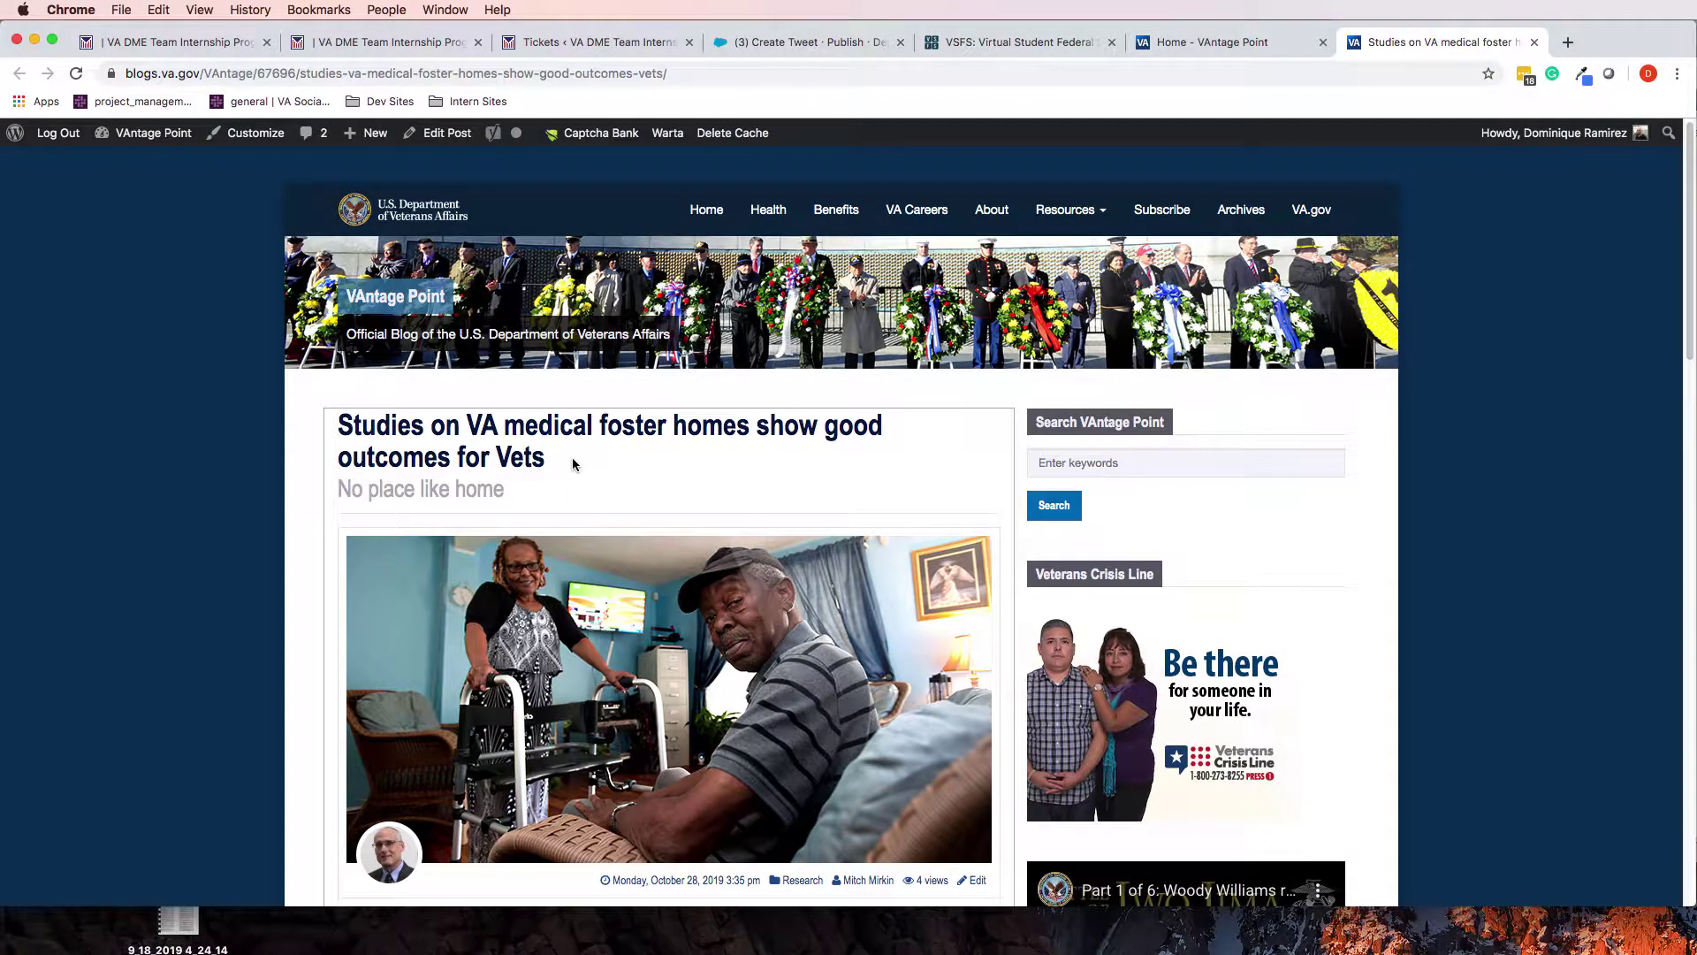
pyautogui.moveTo(572, 462); pyautogui.dragTo(383, 440)
pyautogui.press('super+c')
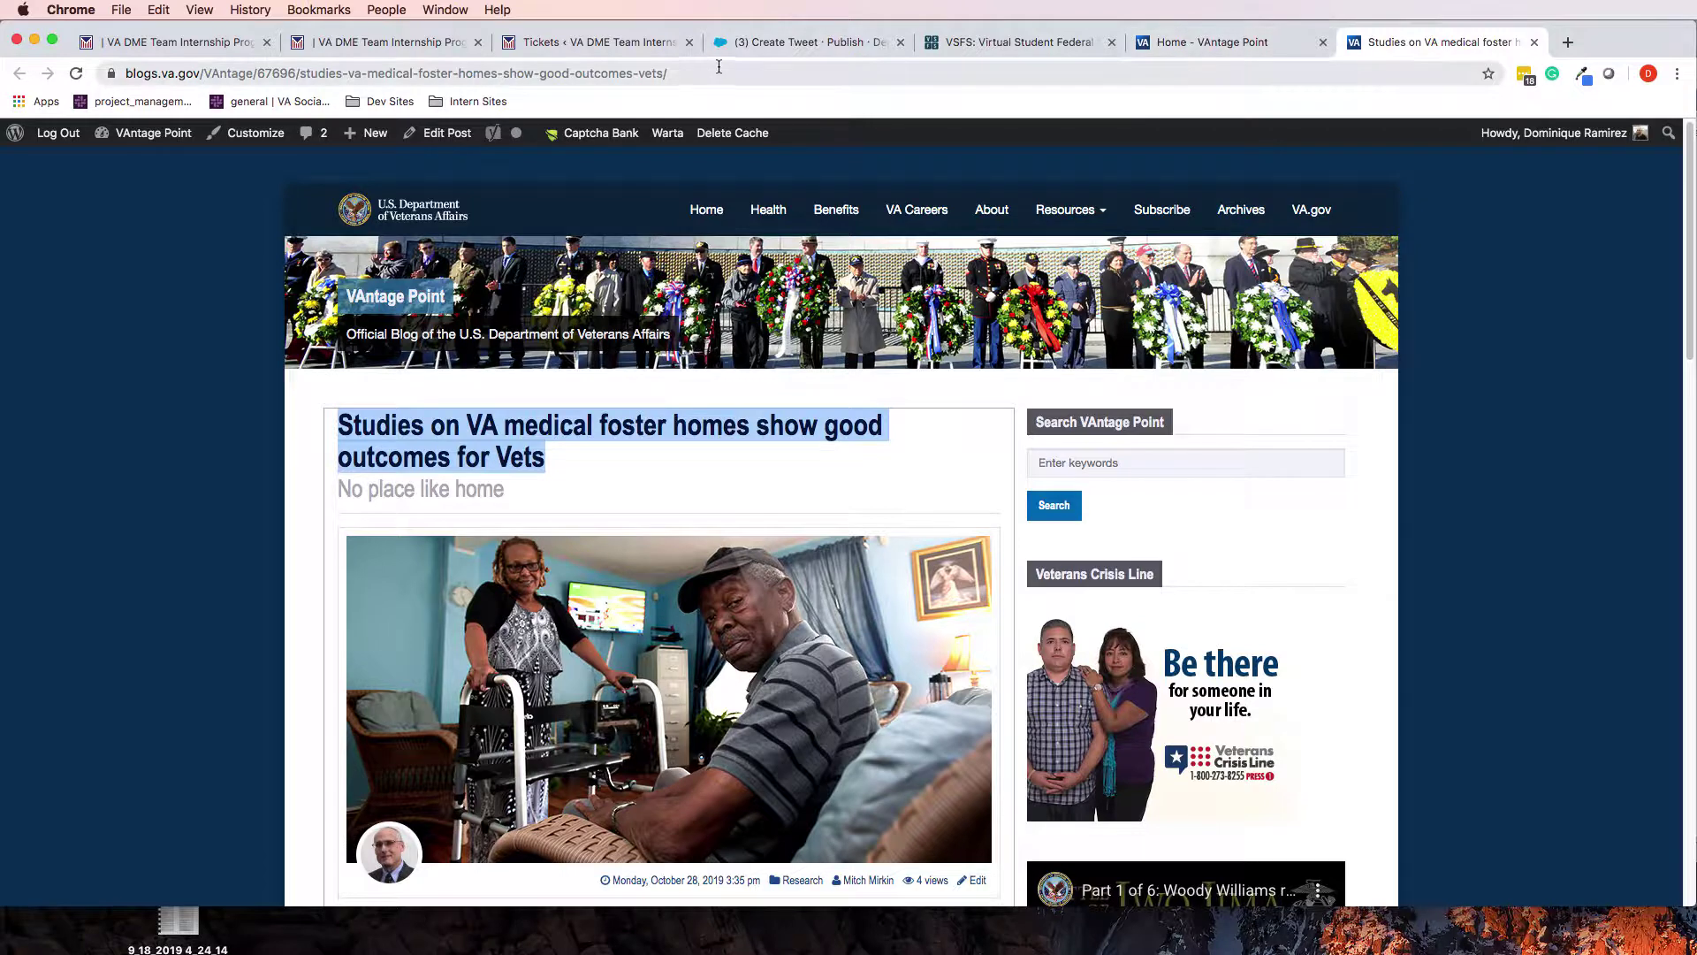
# - Set the tweet to post to the Veterans Affairs account and paste the copied headline as its content
pyautogui.click(777, 41)
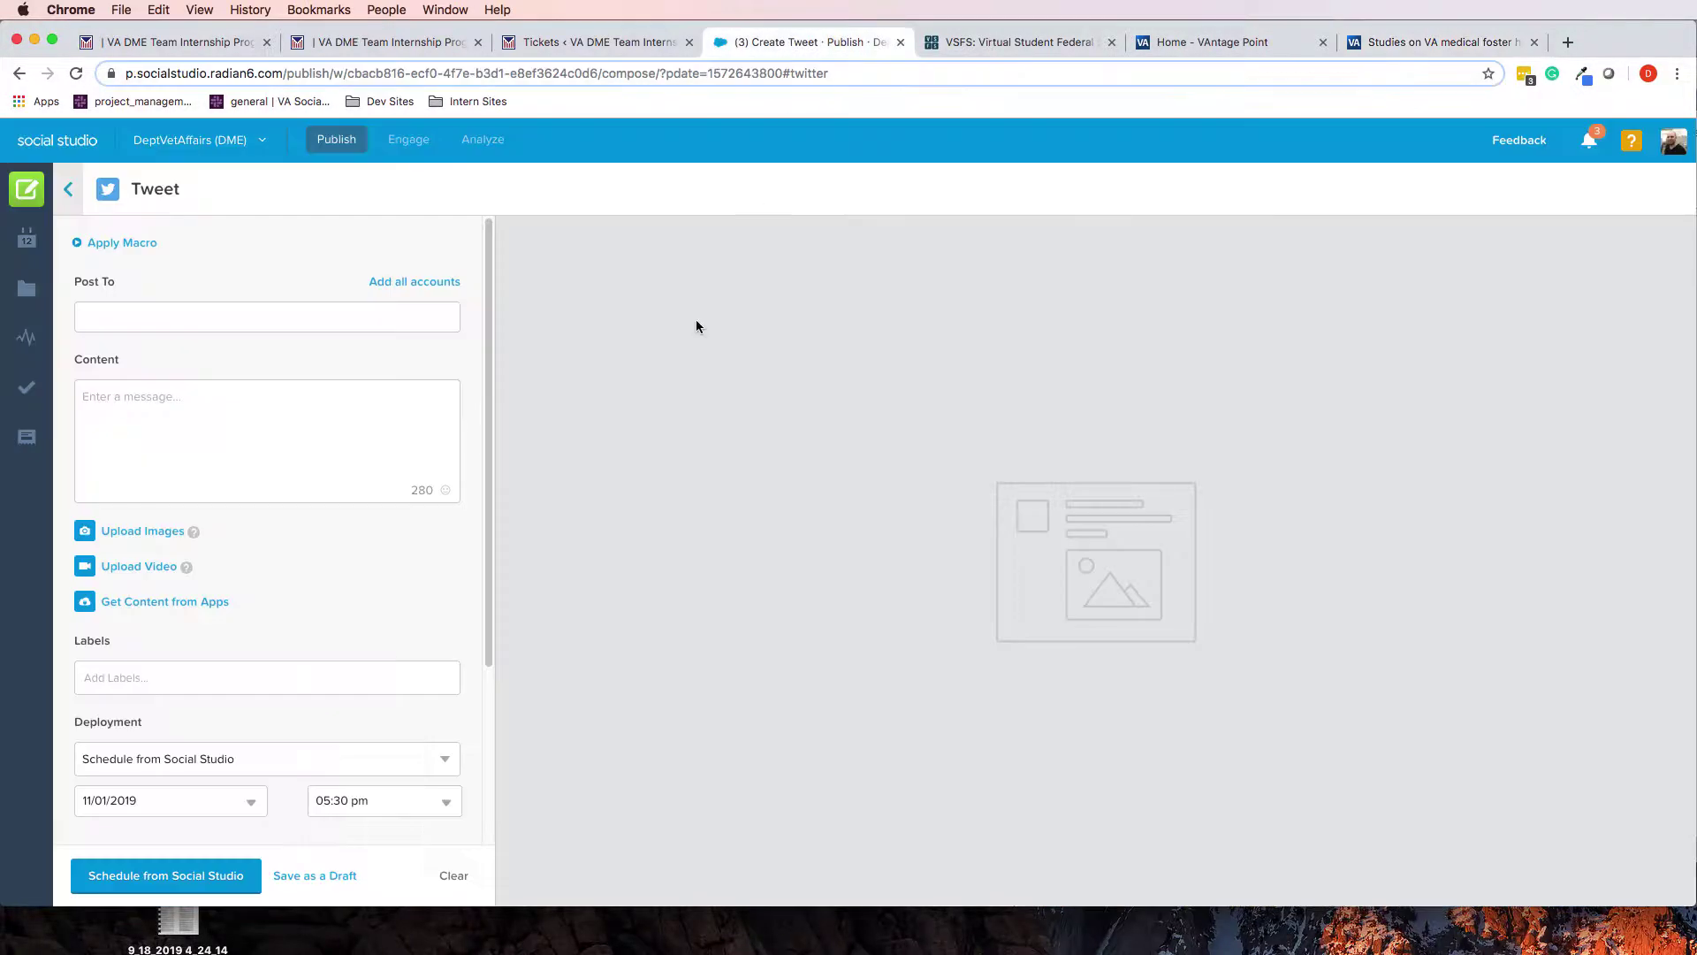
pyautogui.click(286, 325)
pyautogui.click(265, 358)
pyautogui.click(276, 428)
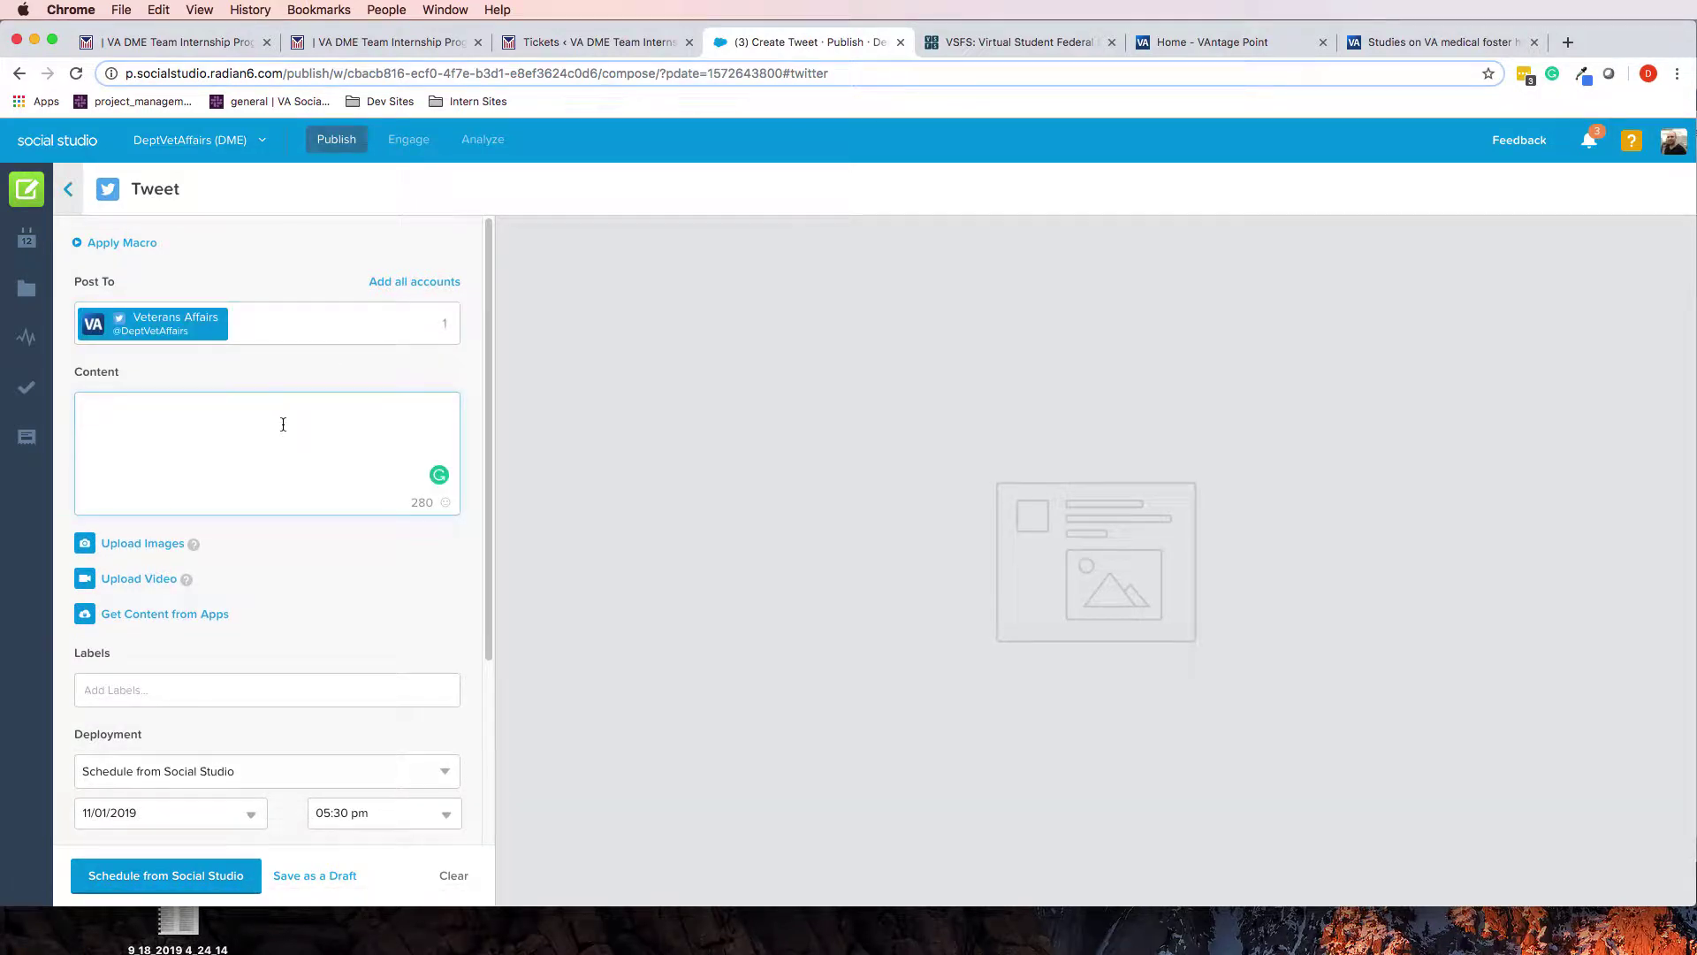
pyautogui.press('super+v')
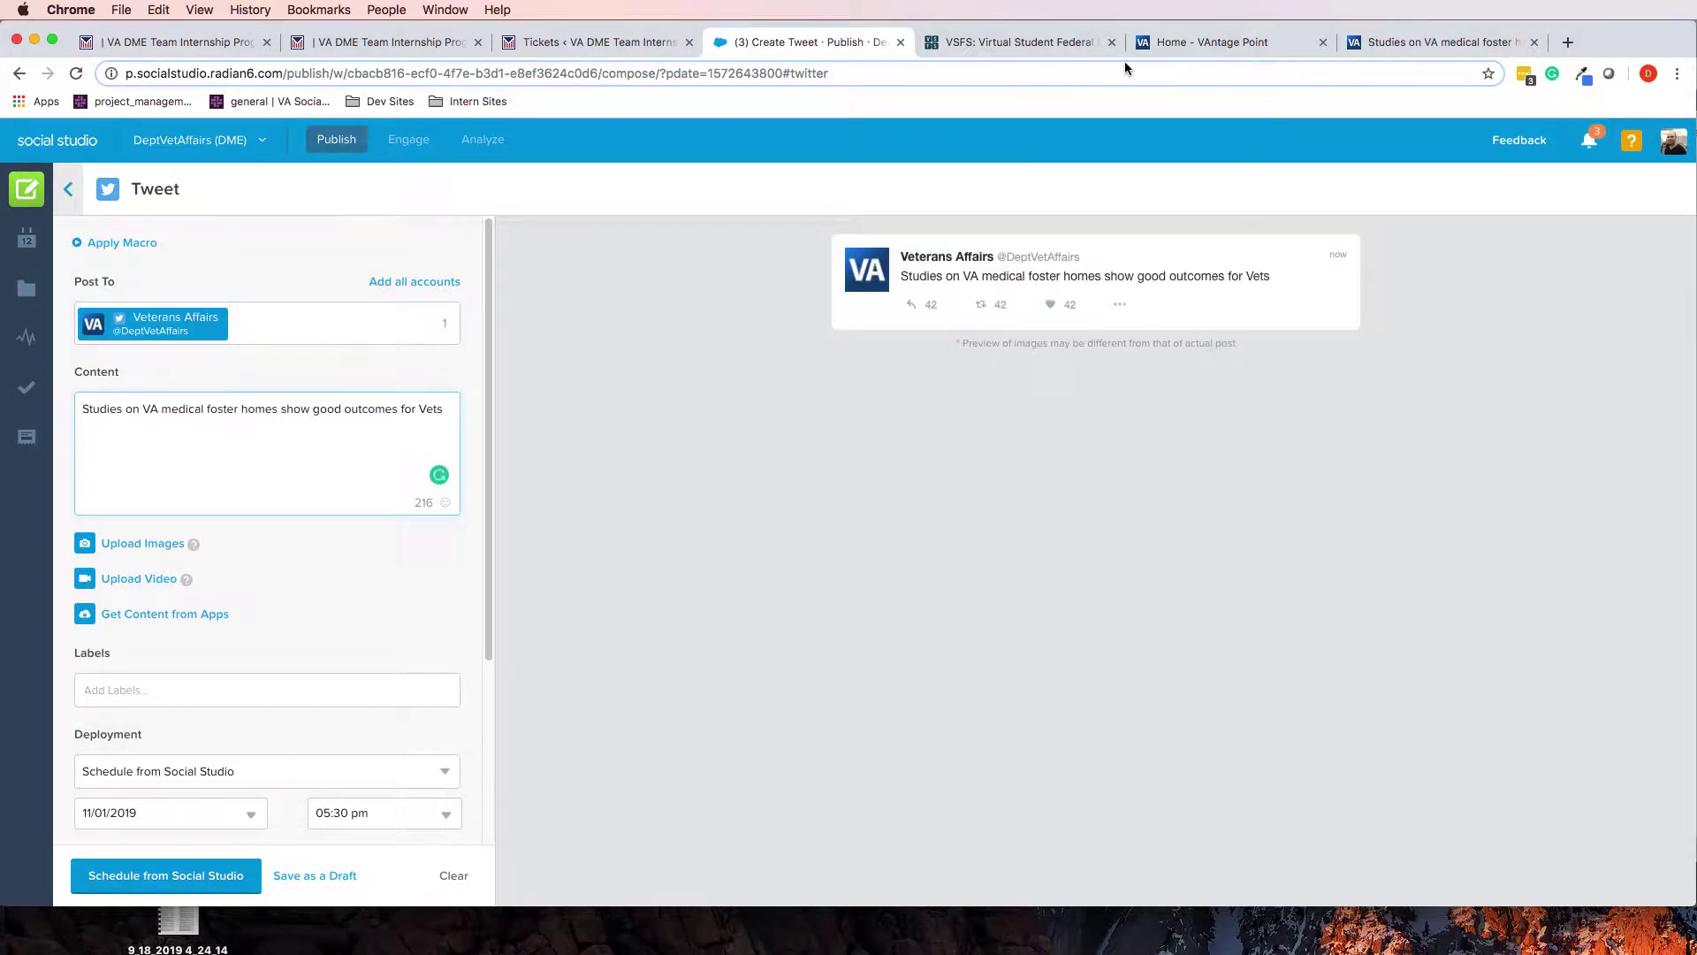
# - Copy the blog article's web address and paste it after the headline in the tweet content
pyautogui.click(1424, 44)
pyautogui.click(562, 74)
pyautogui.press('super+c')
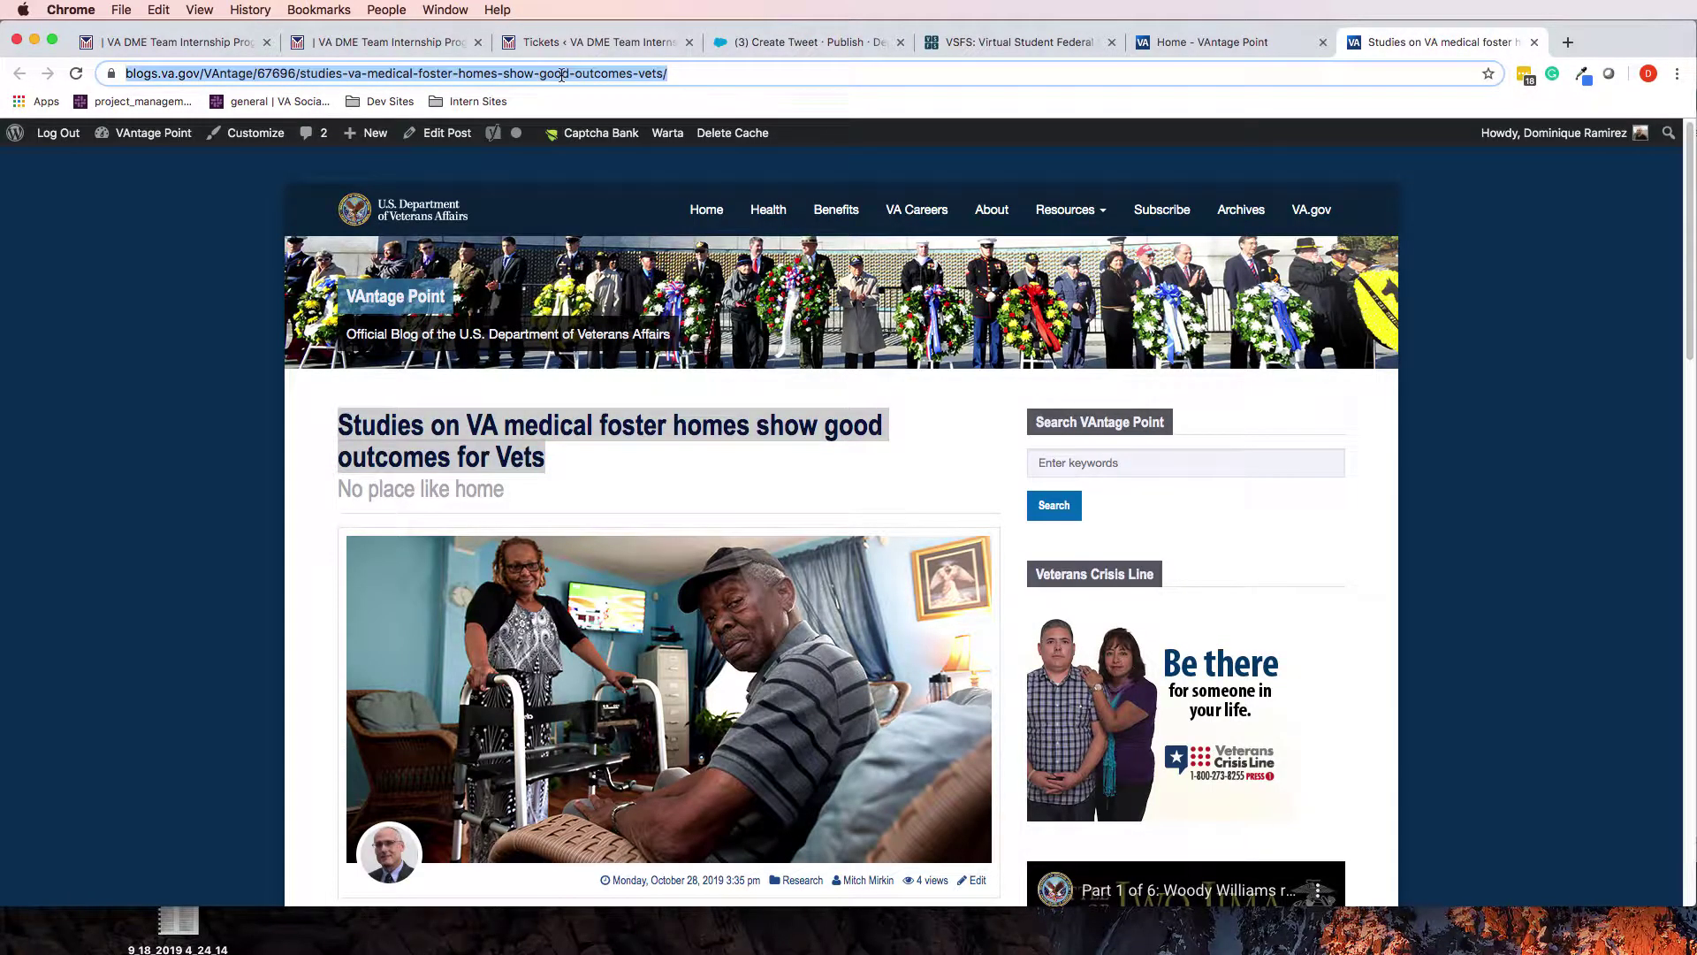
pyautogui.click(805, 41)
pyautogui.press('super+v')
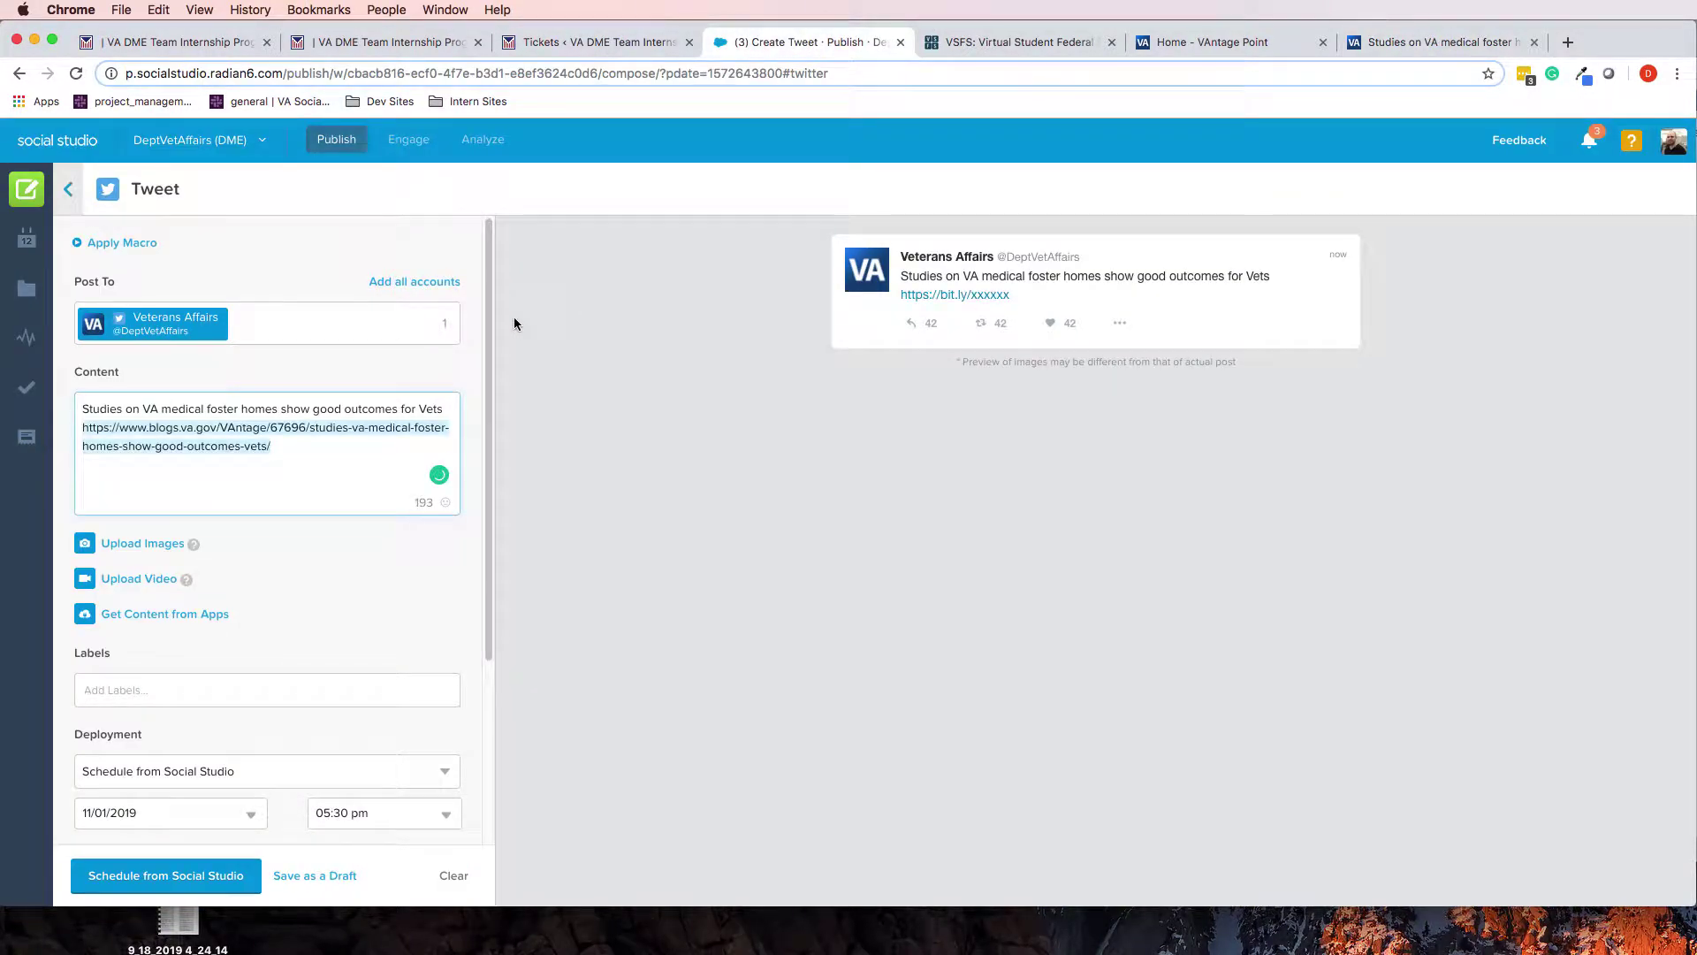
# - Append "via #VAntagePoint" after the link in the tweet content and check the text in the preview
pyautogui.write('via #VAntagte')
pyautogui.press('BackSpace')
pyautogui.press('BackSpace')
pyautogui.write('ePoin')
pyautogui.click(698, 491)
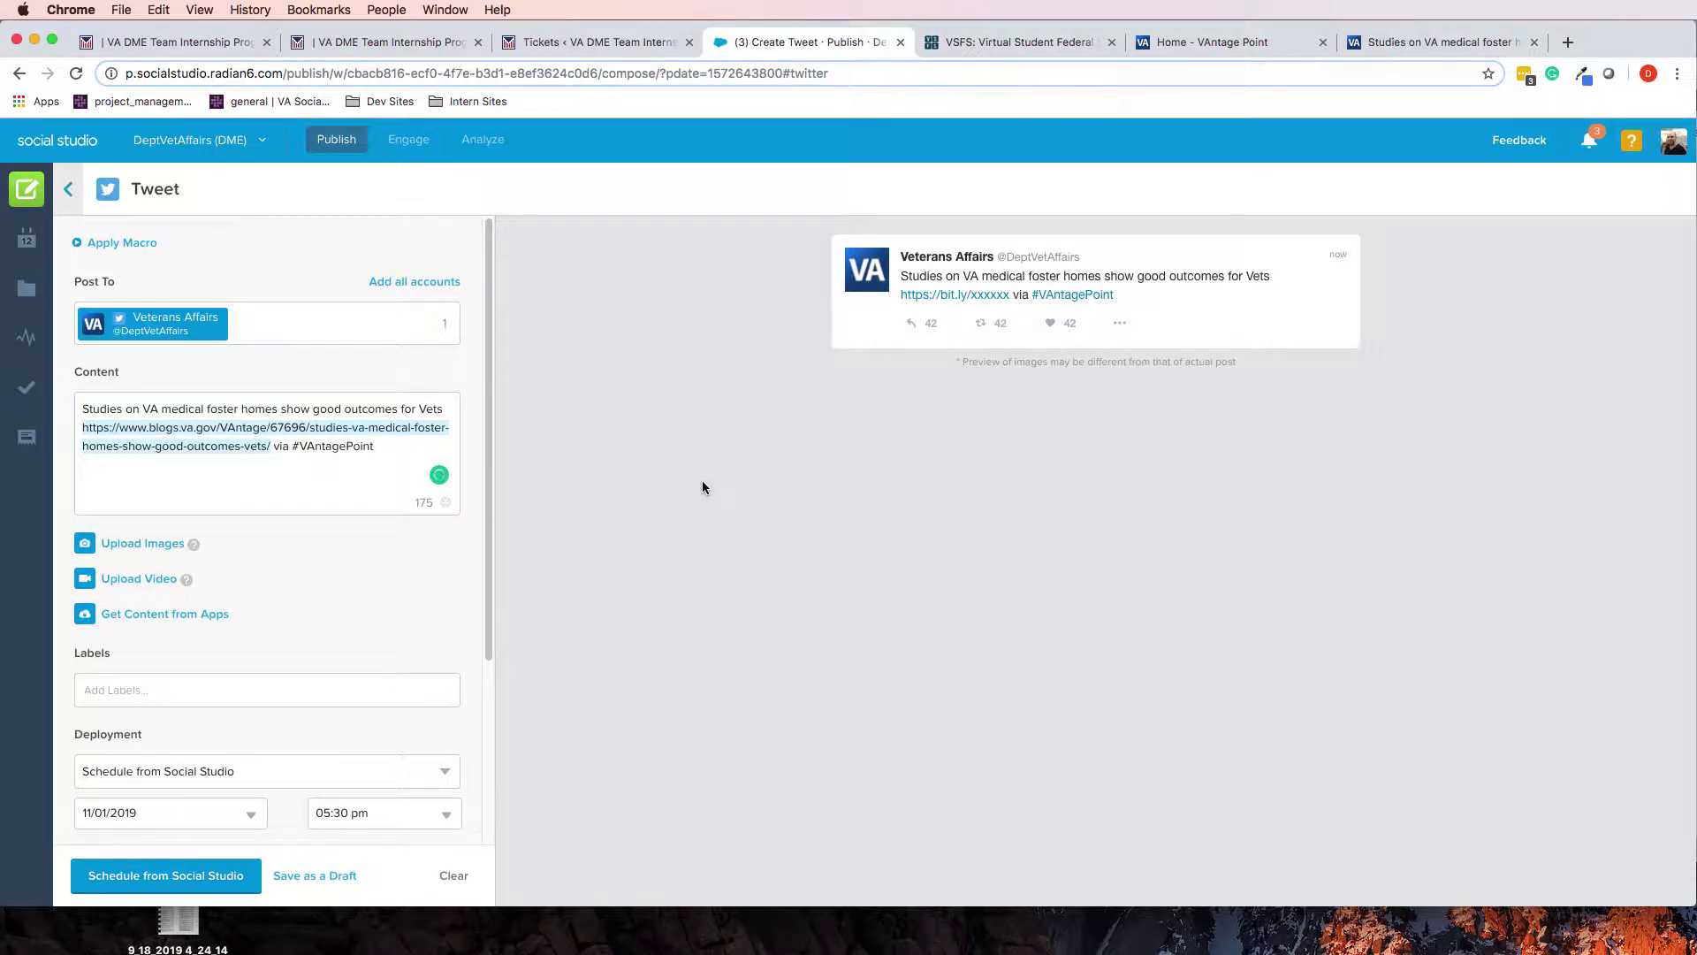
pyautogui.moveTo(919, 276); pyautogui.dragTo(1006, 274)
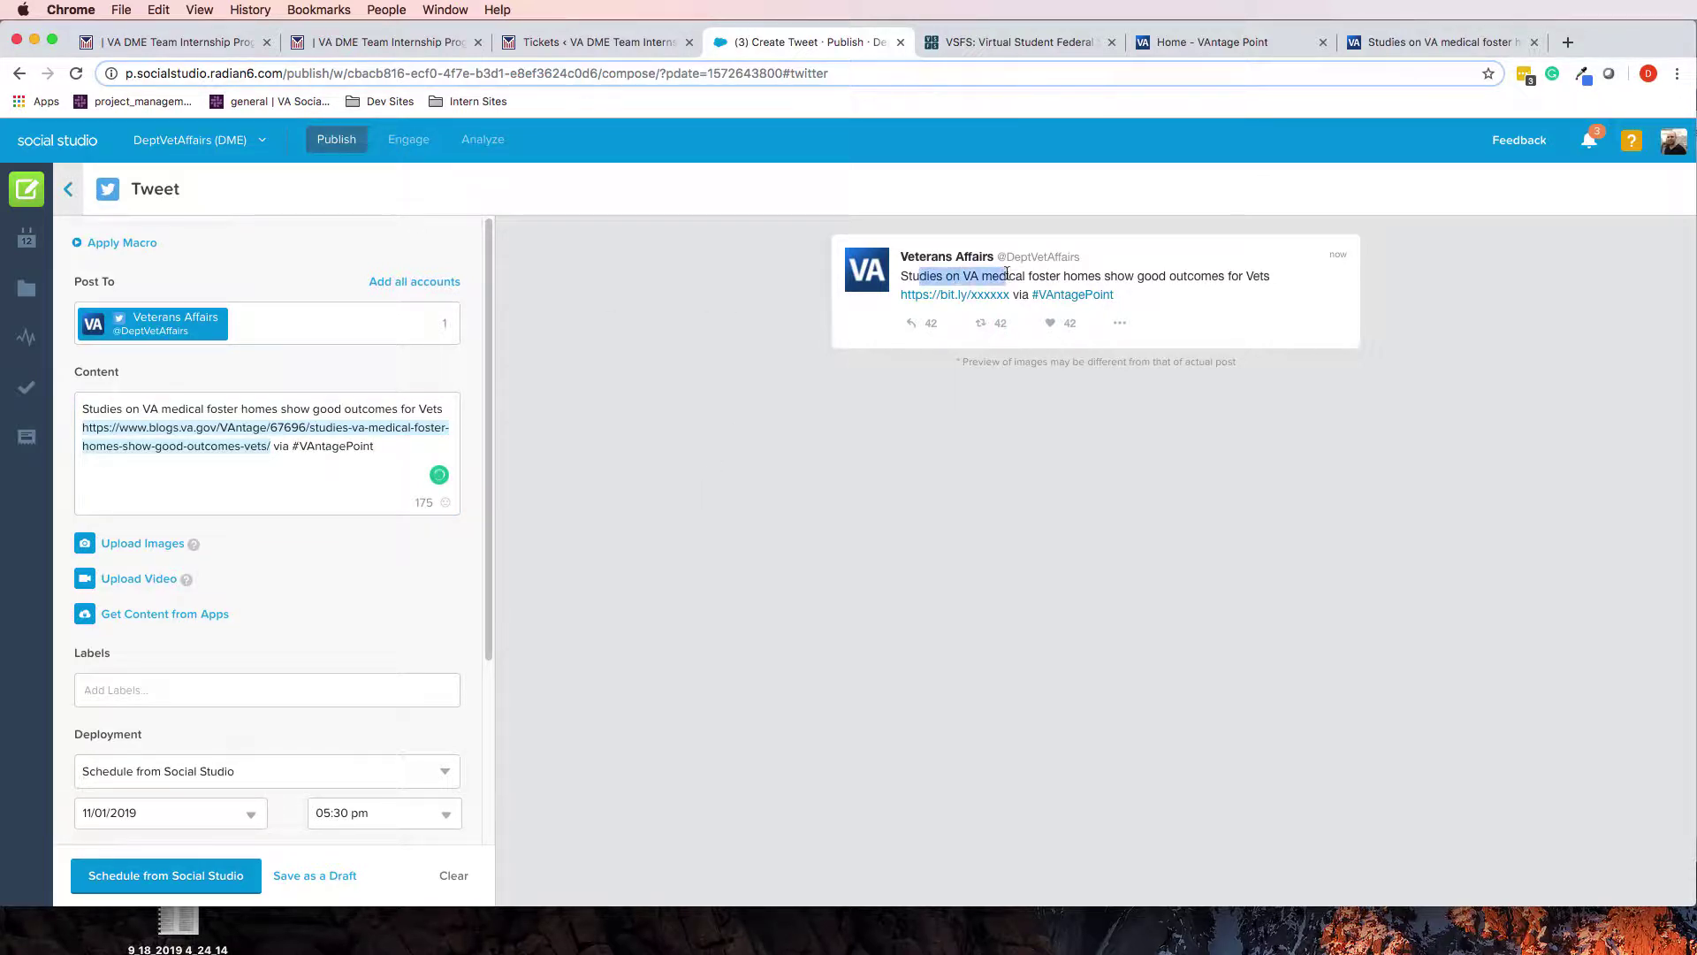
pyautogui.click(1007, 274)
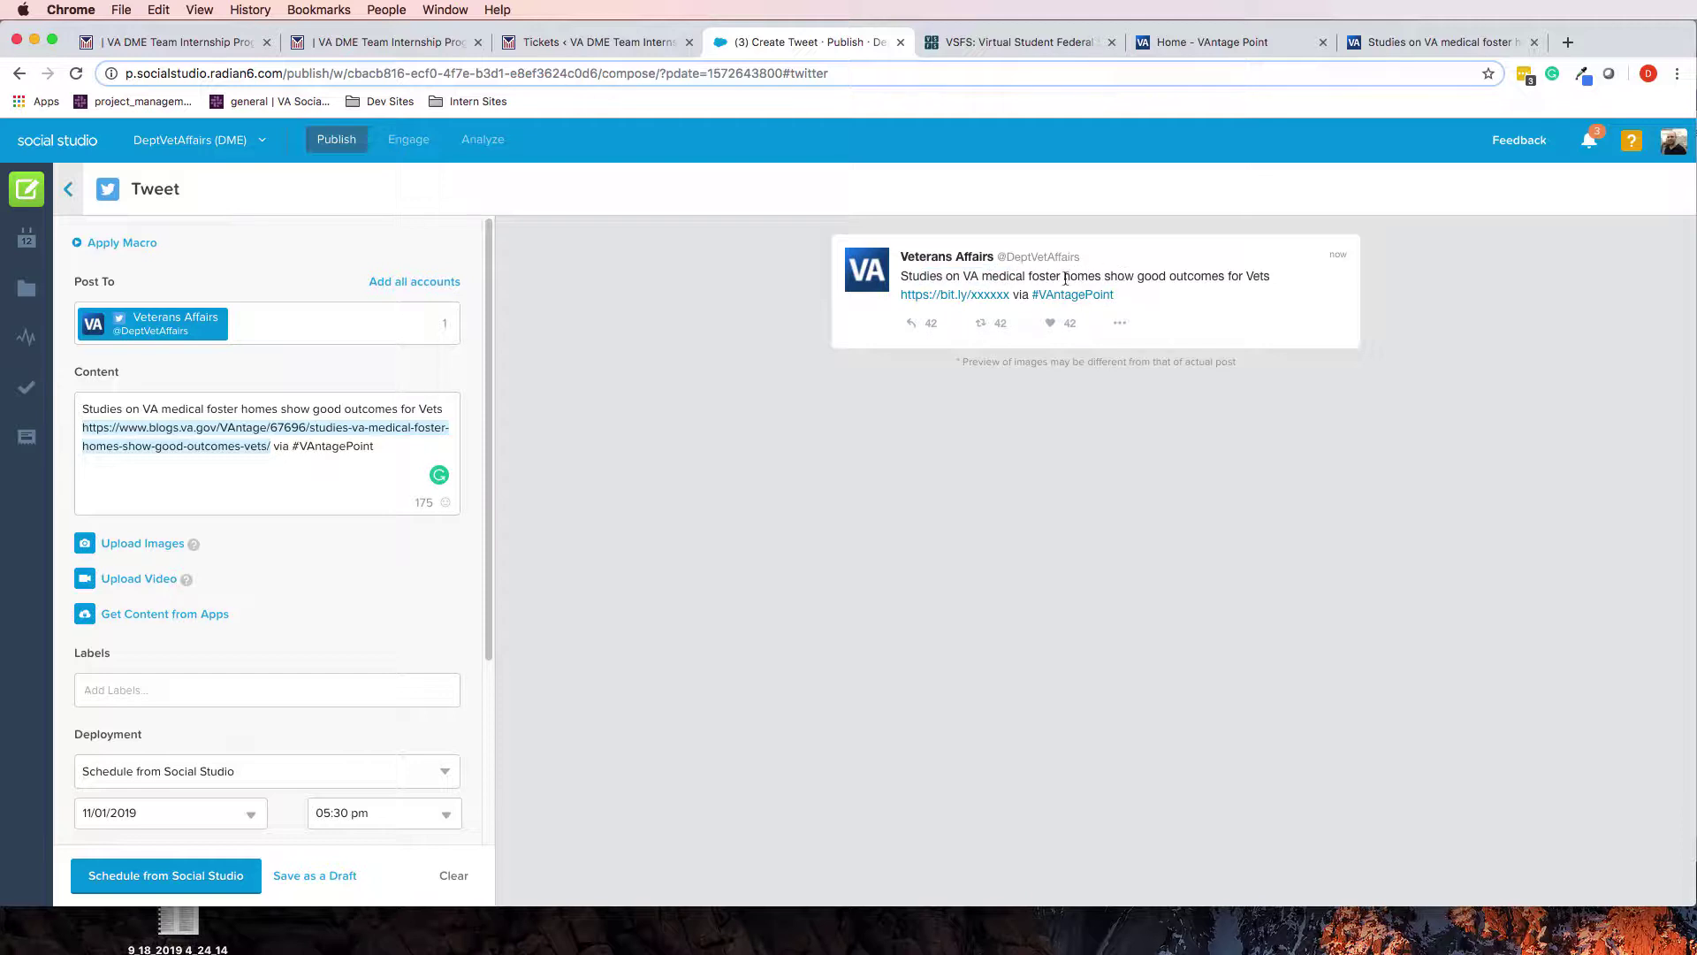
# - Create and add the new label "VA Medical Foster Homes" to the tweet
pyautogui.click(219, 699)
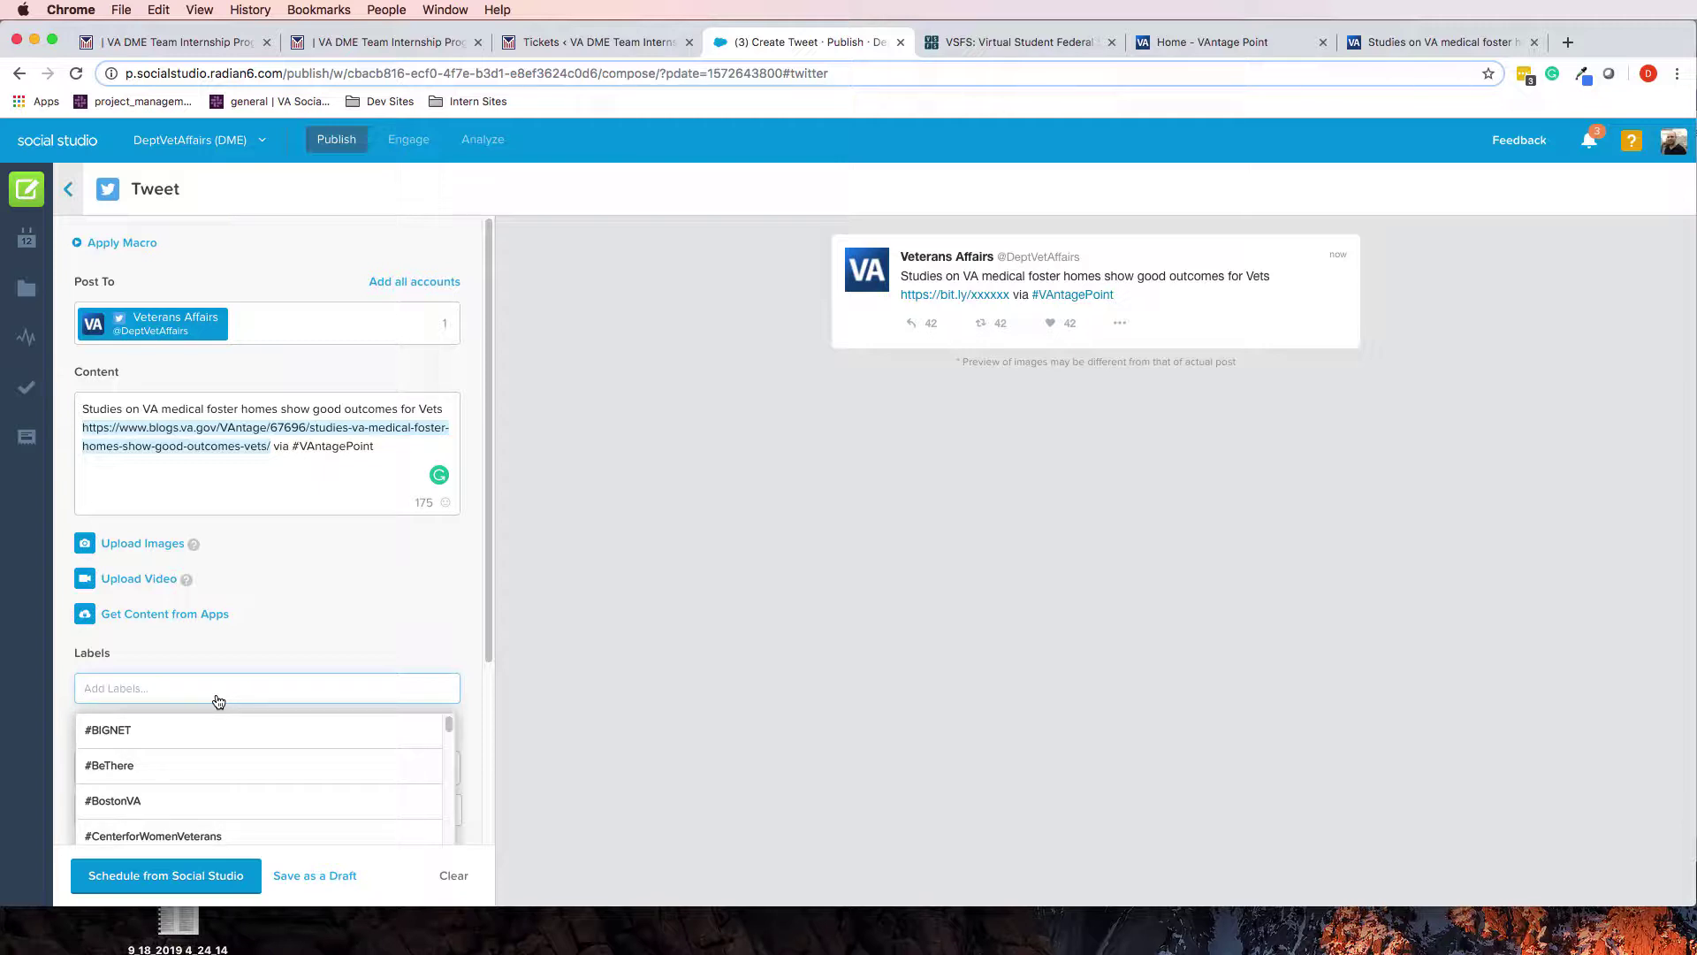
pyautogui.write('medical foster home')
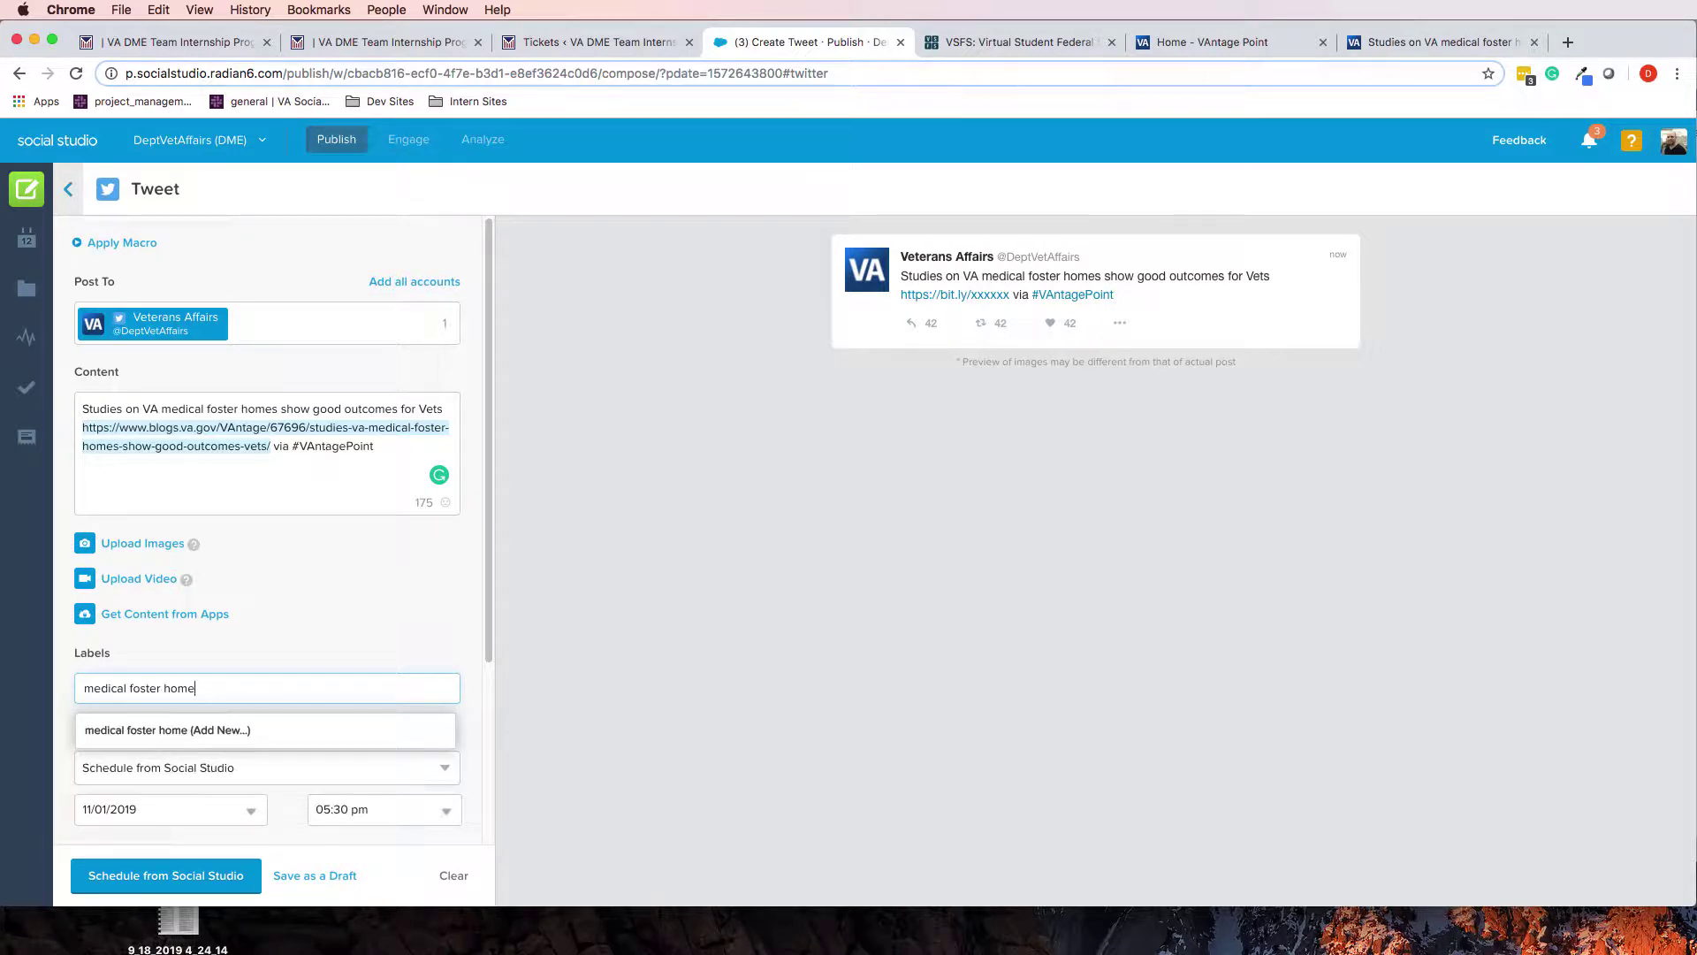
pyautogui.press('super+a')
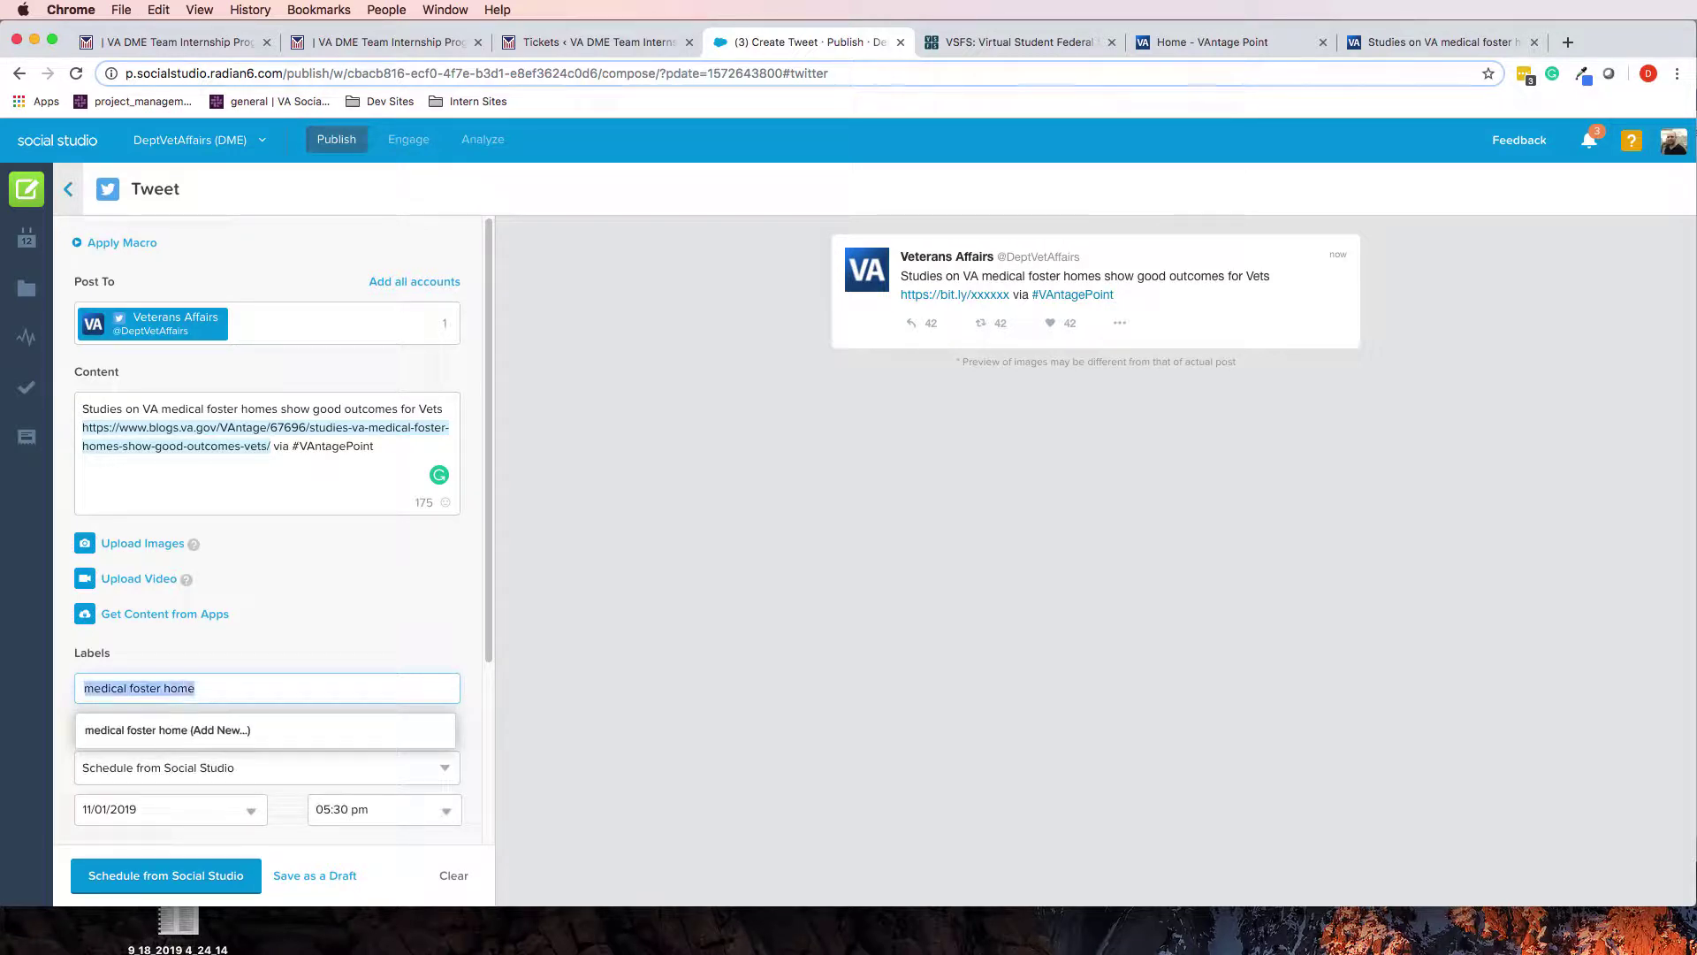
pyautogui.write('VA Medic')
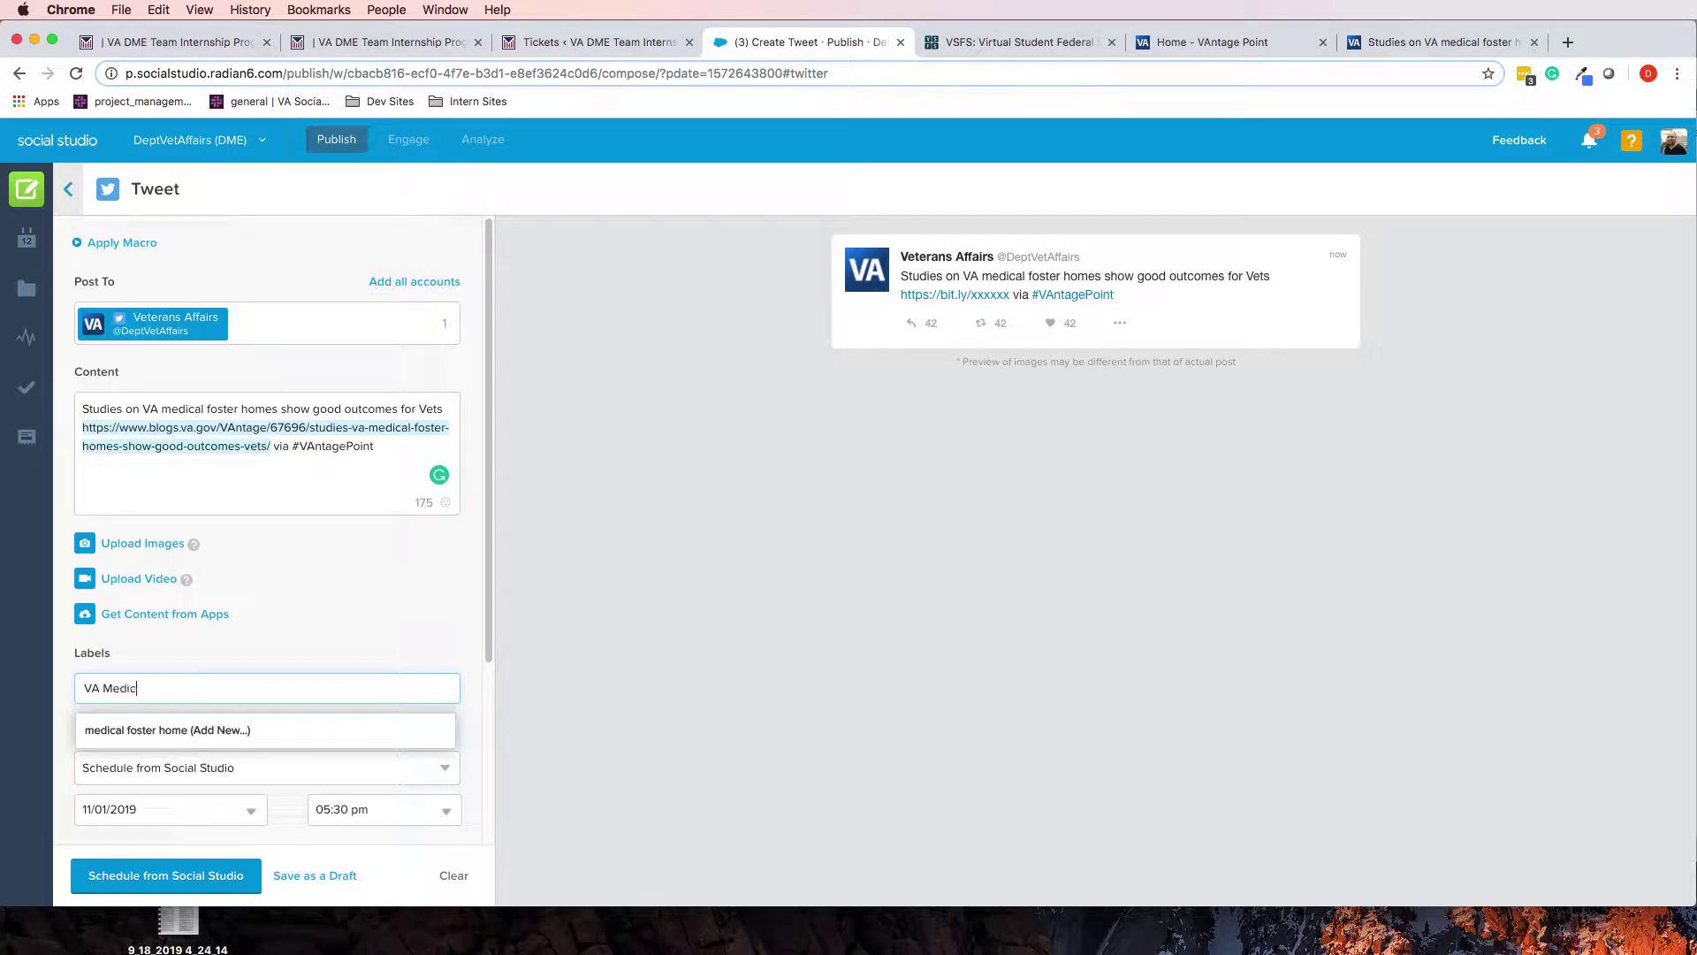
pyautogui.write('al Fo')
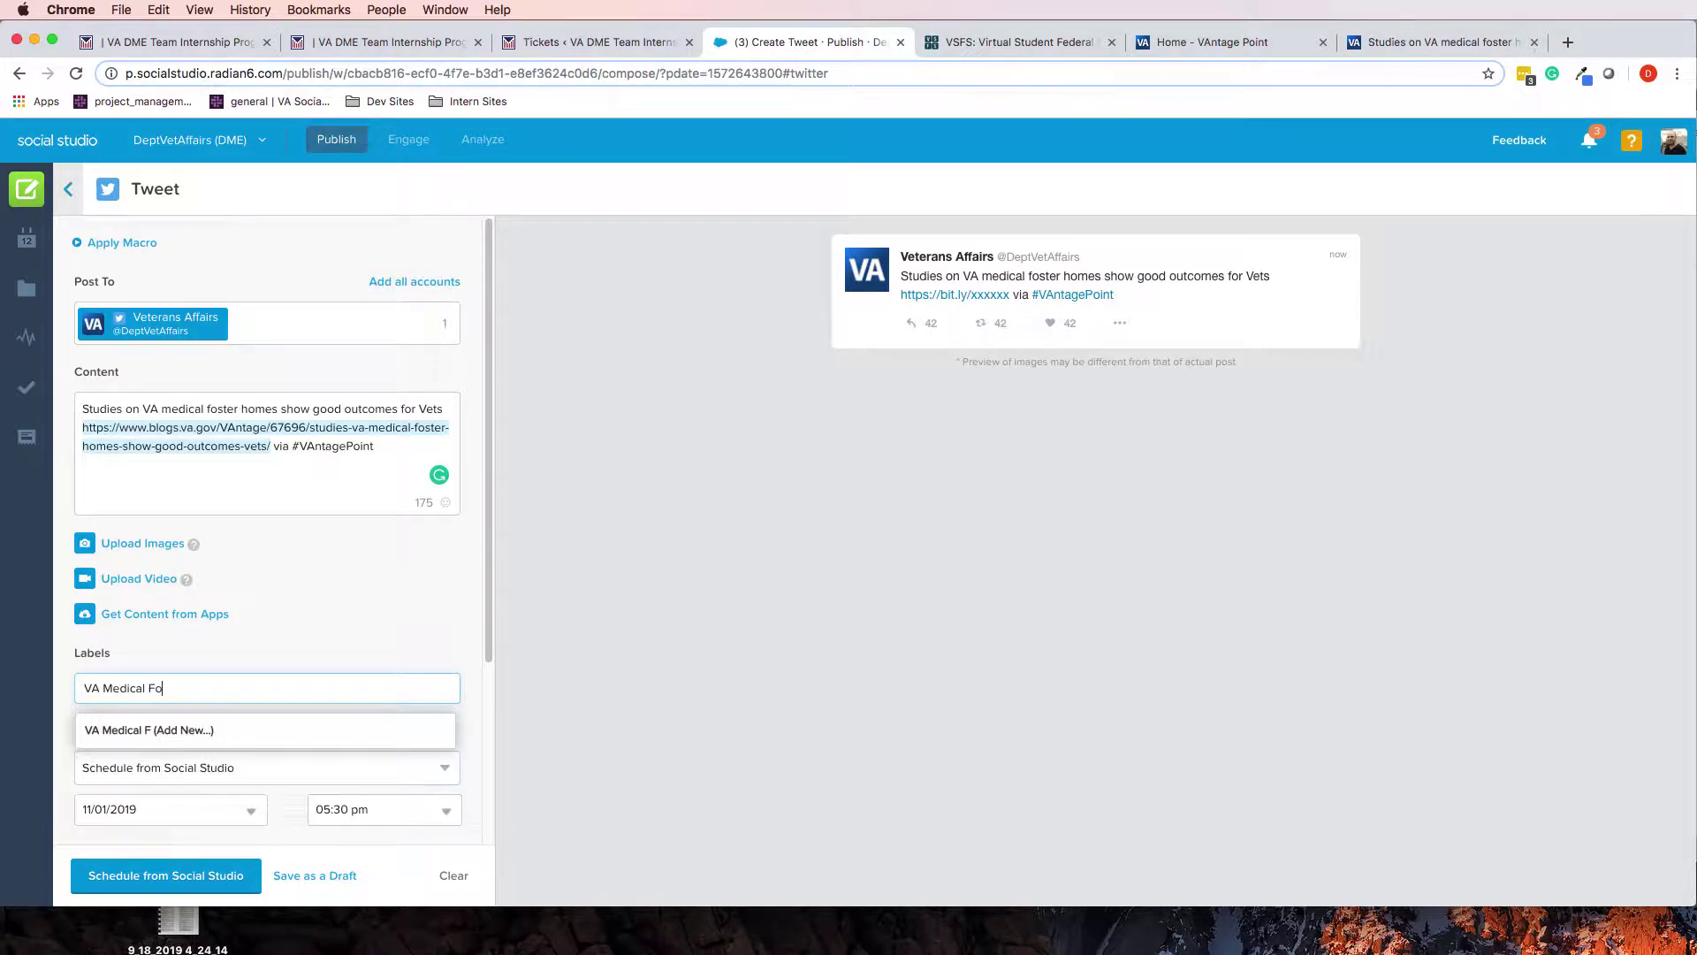
pyautogui.write('ster Home')
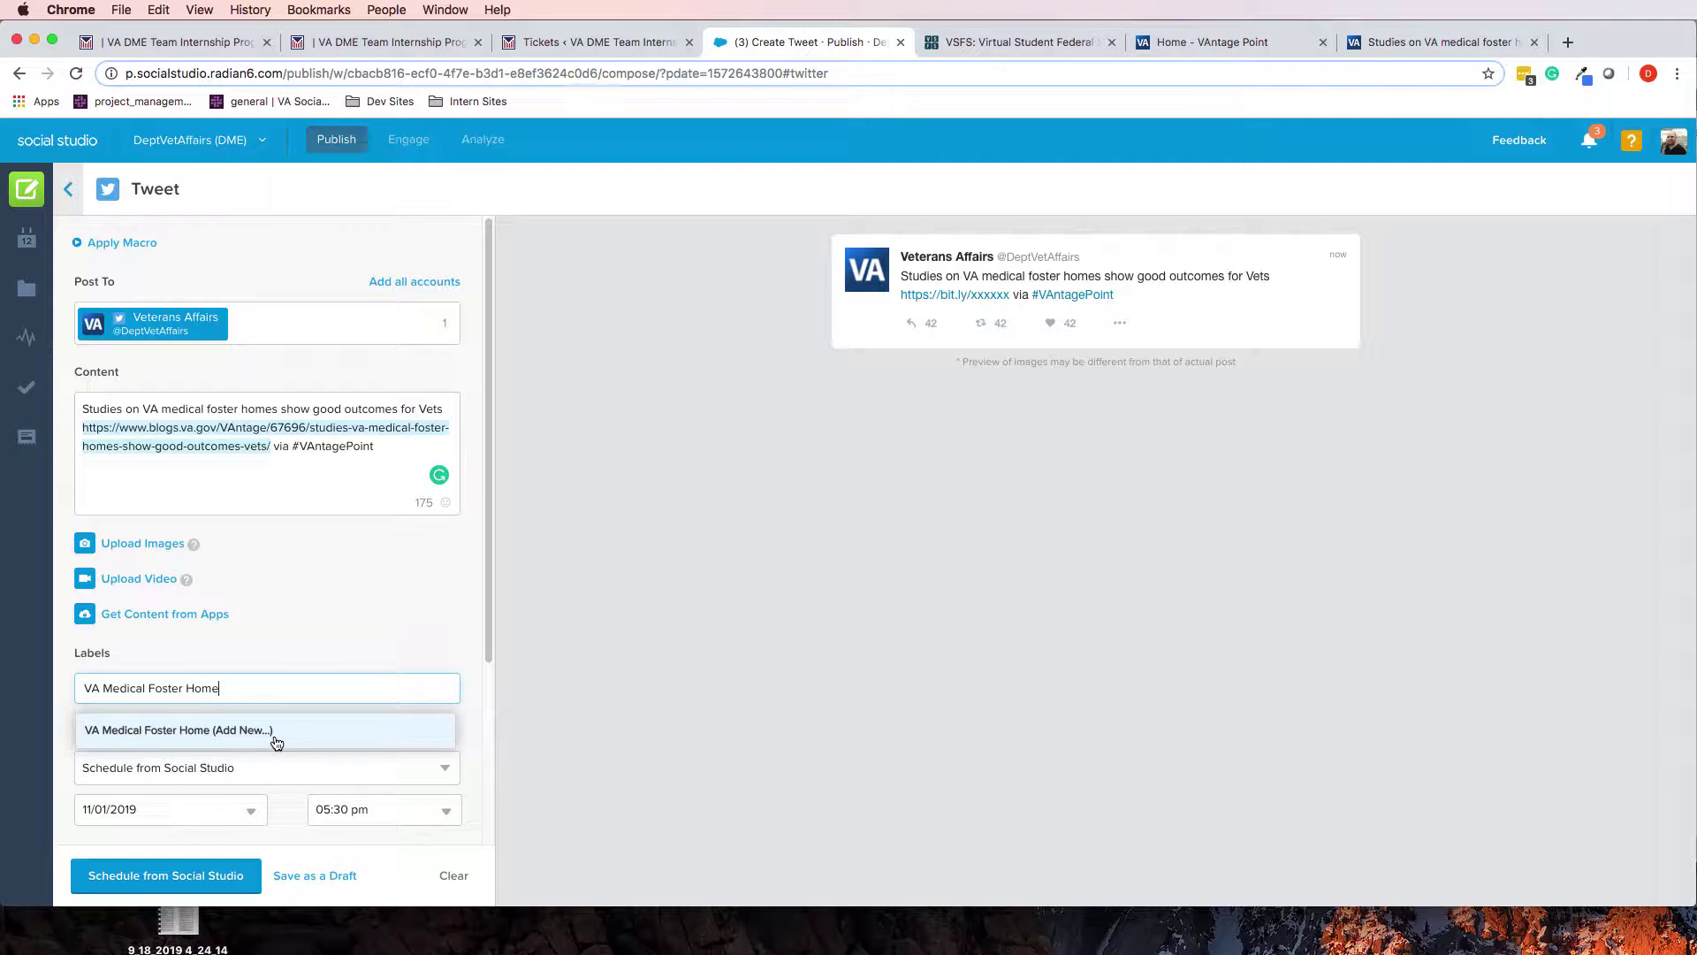
pyautogui.write('s')
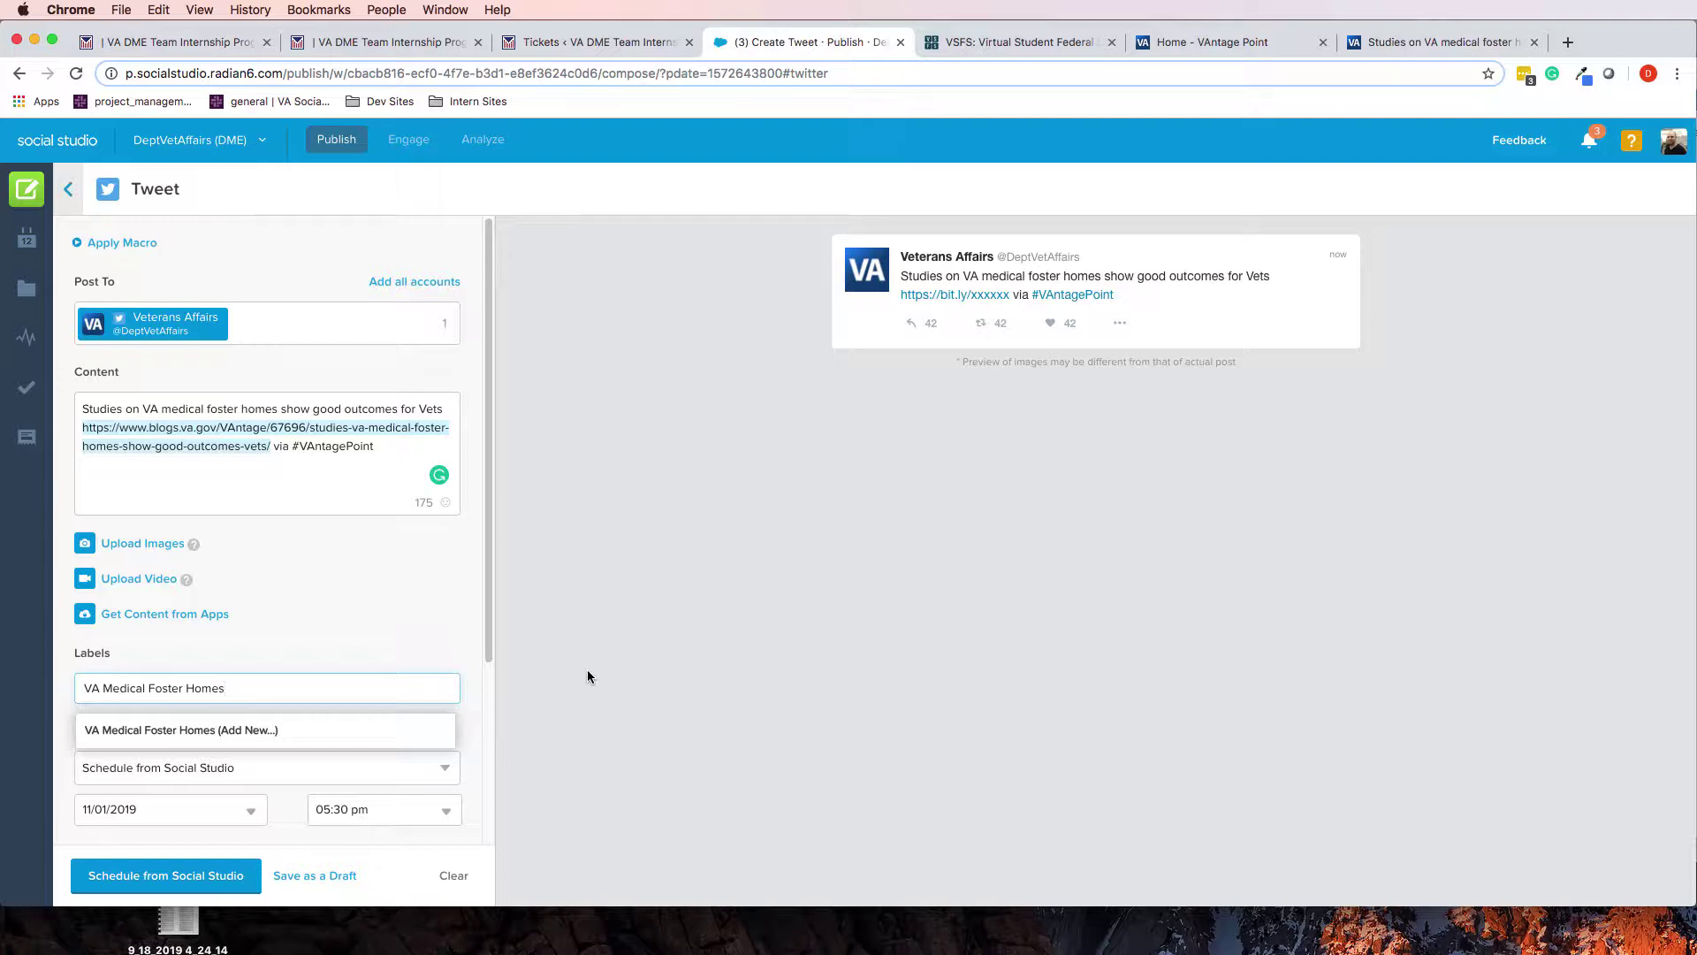
pyautogui.click(258, 730)
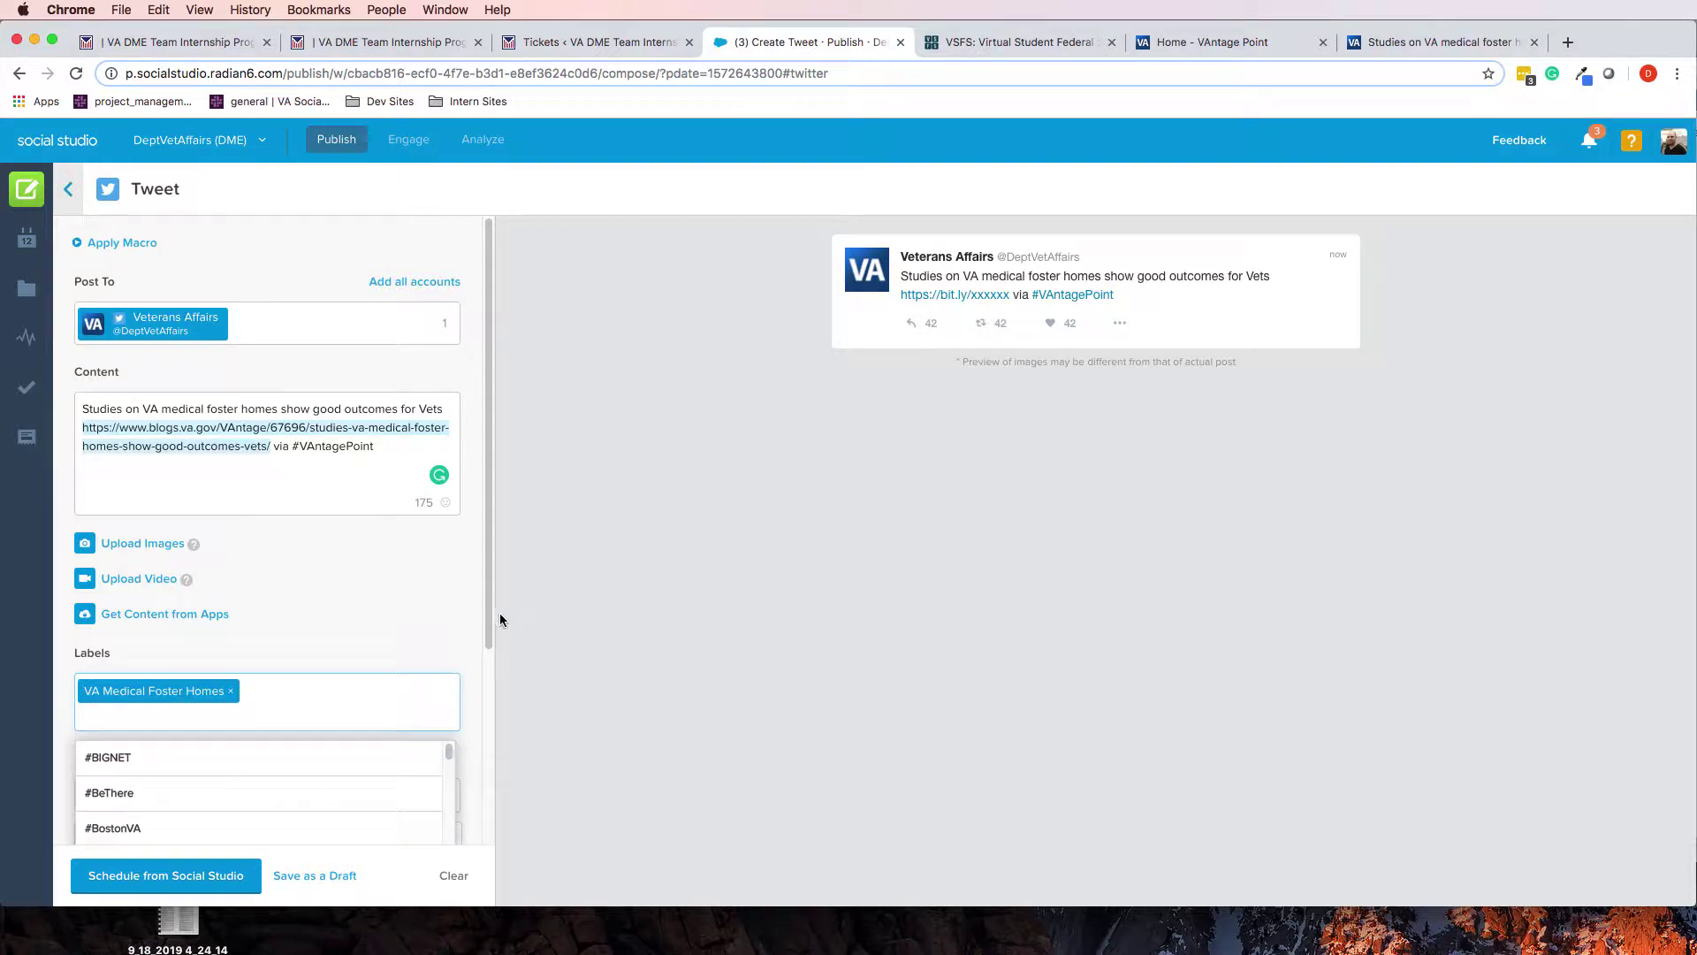
pyautogui.click(471, 657)
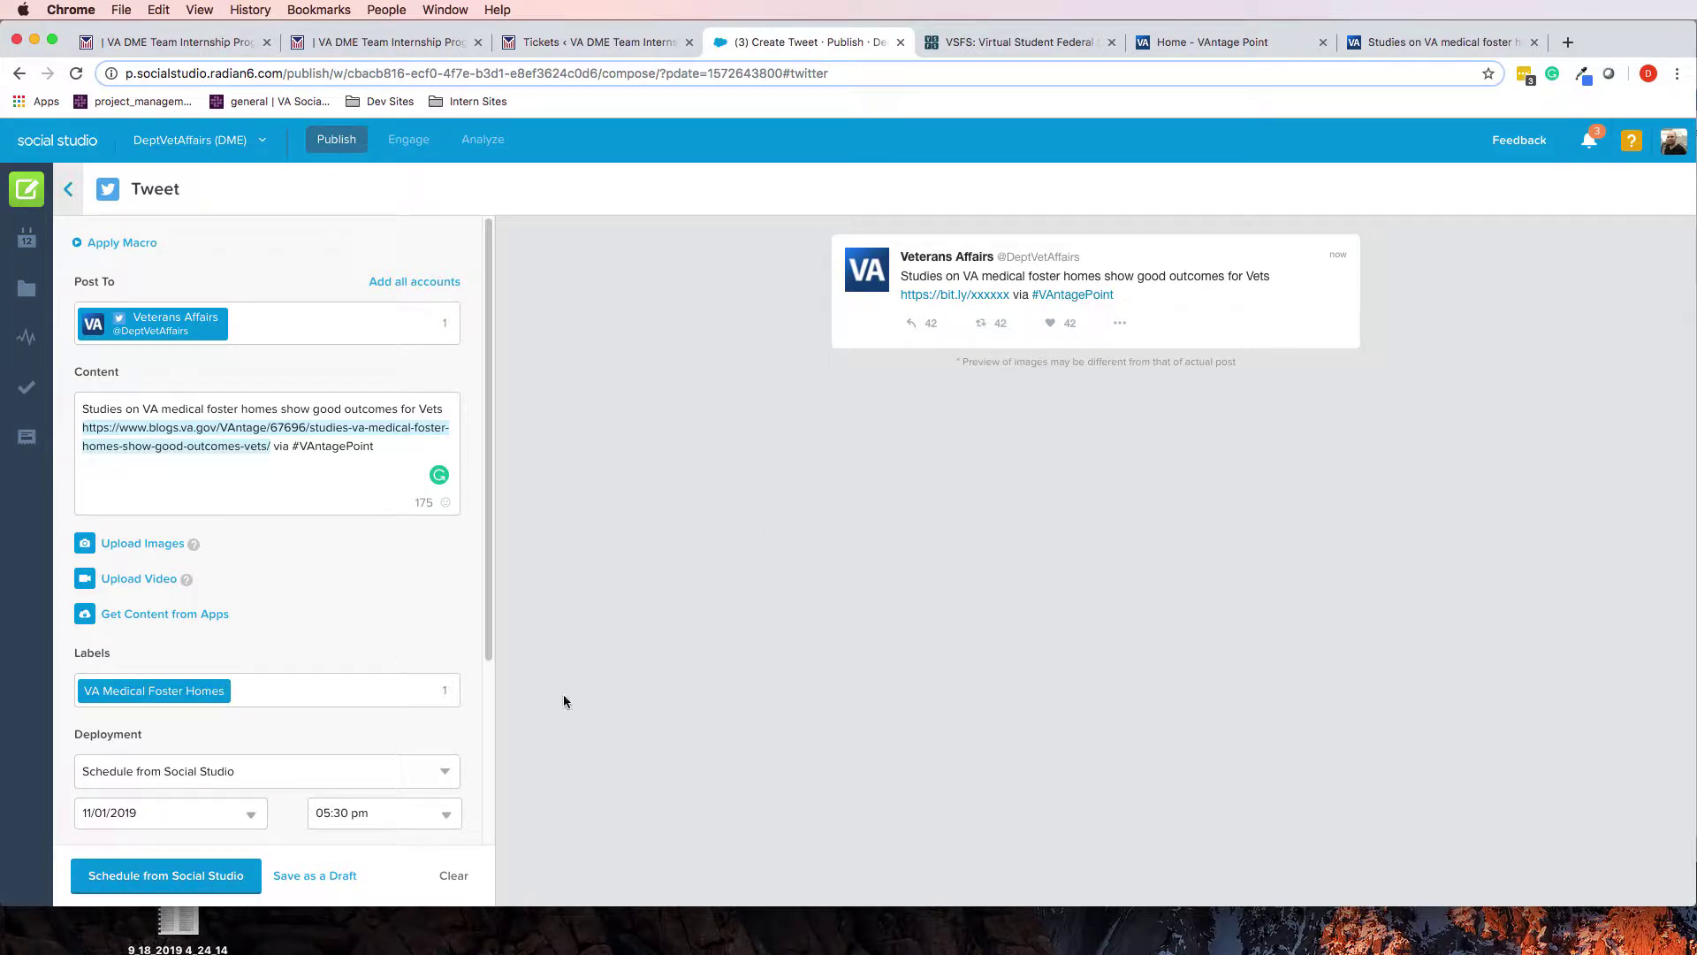
# - Add the existing label "VAntage Point" to the tweet
pyautogui.click(389, 701)
pyautogui.write('Vantage')
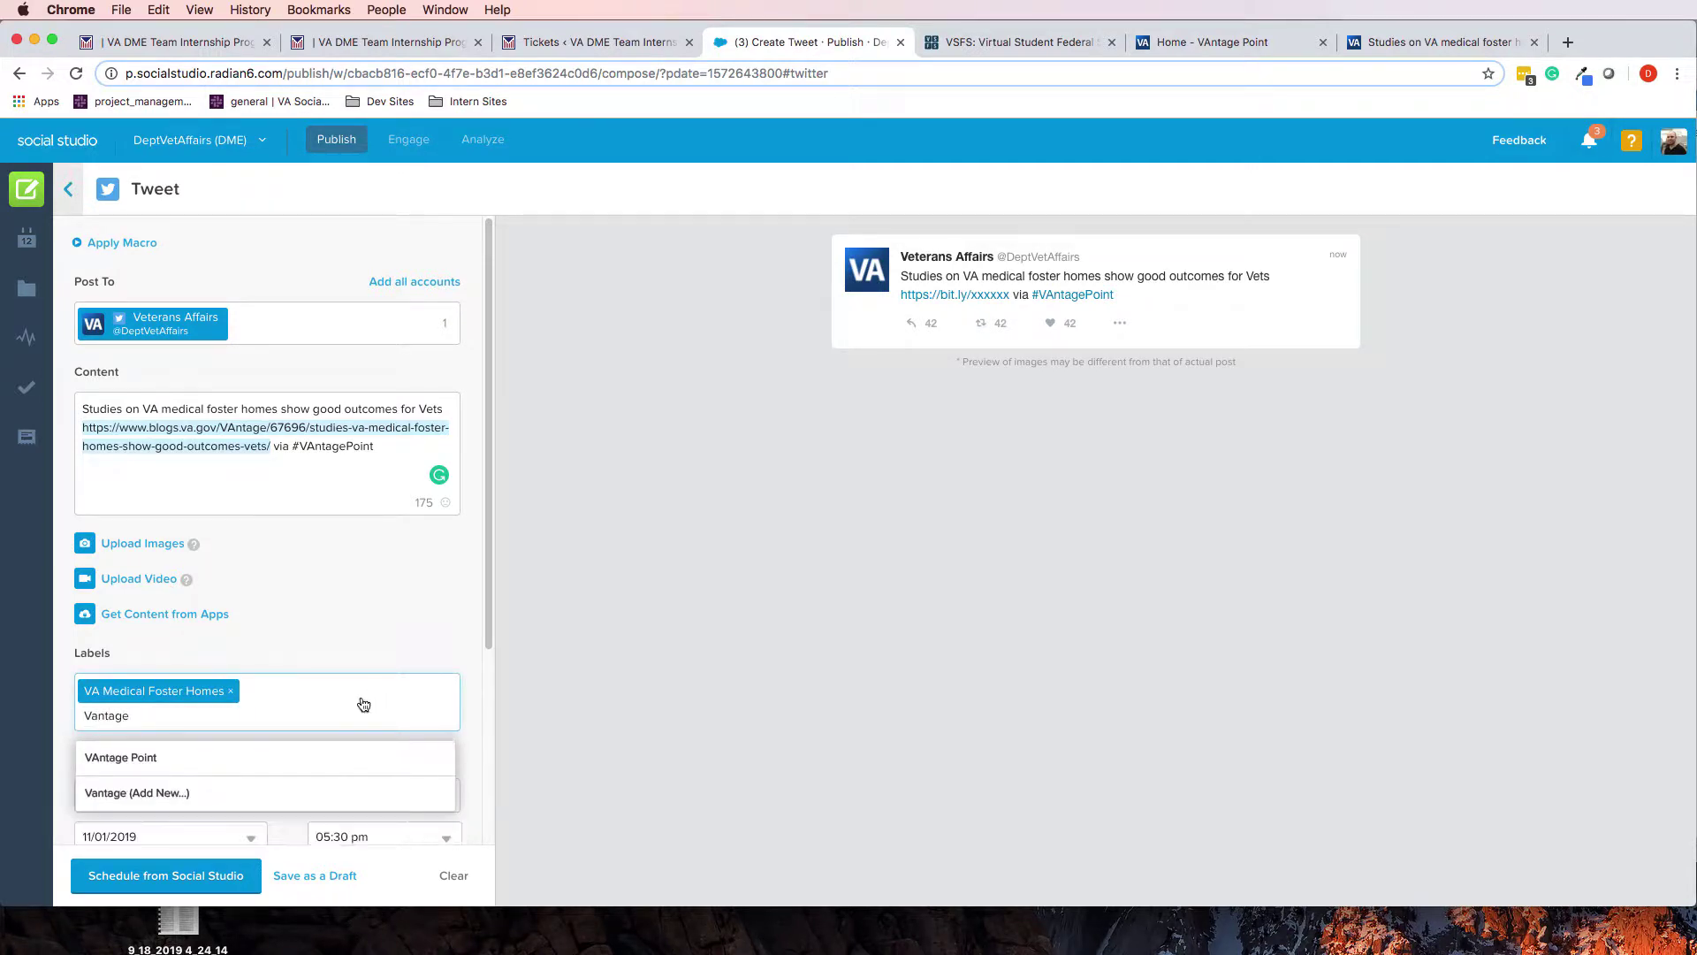
pyautogui.click(277, 763)
pyautogui.click(832, 632)
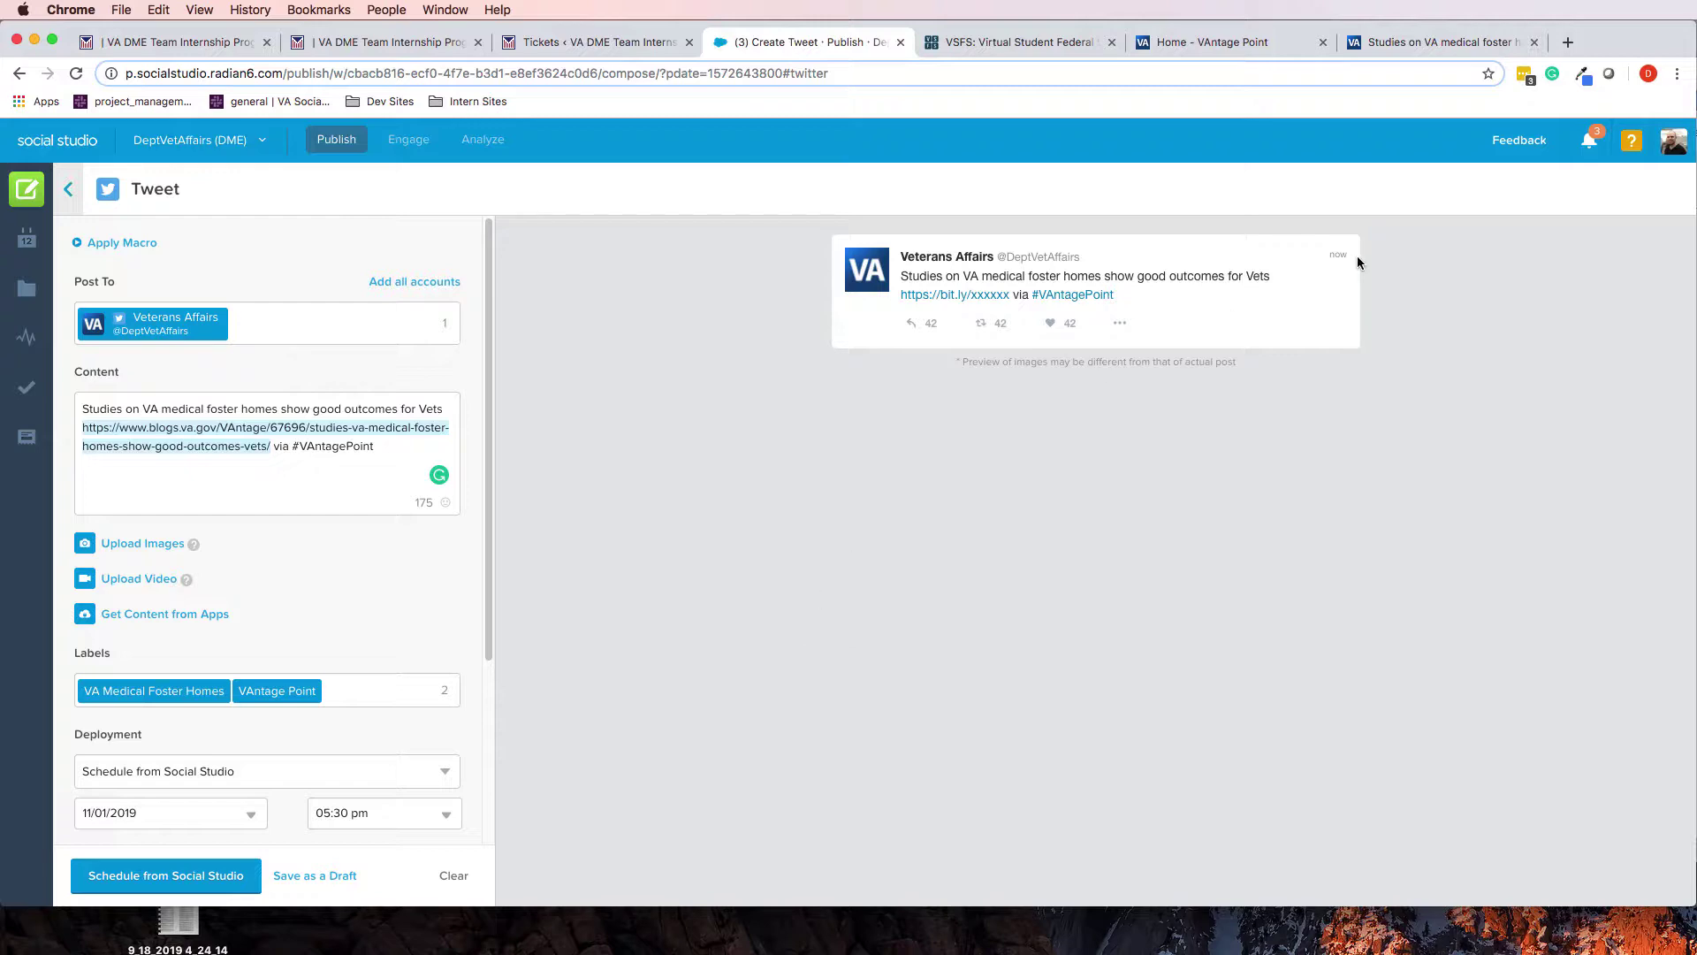
# - Look through the blog article for further topics and add the existing label "Innovation" to the tweet
pyautogui.click(1414, 41)
pyautogui.scroll(-5, 884, 452)
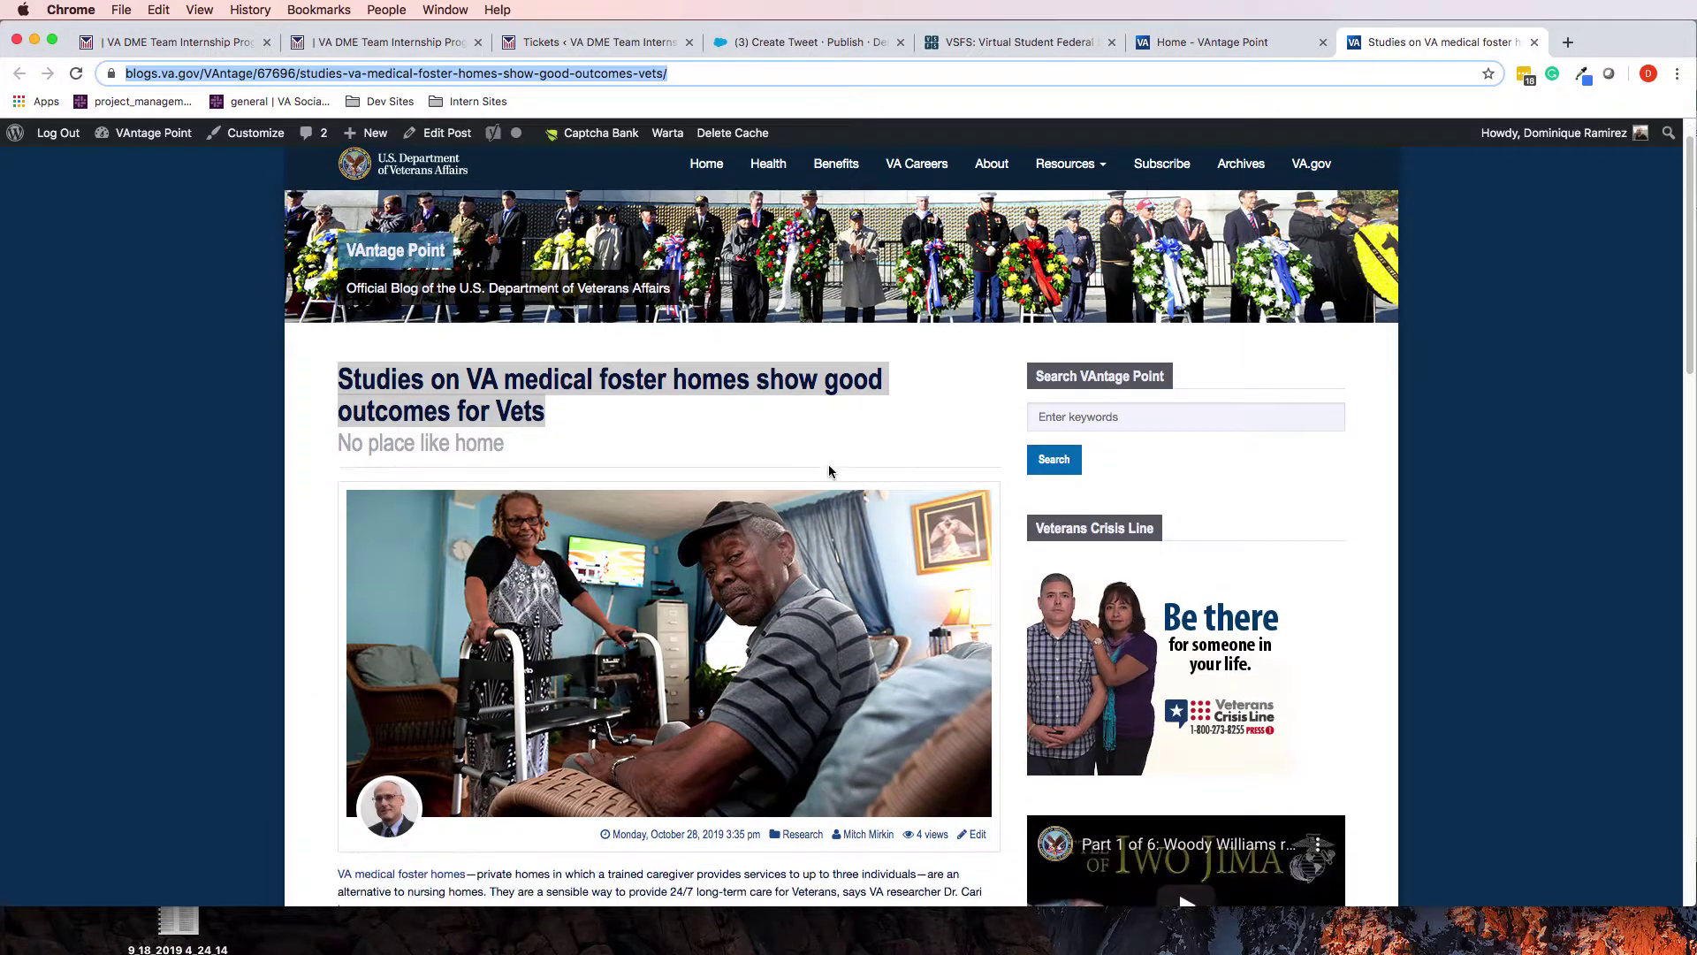
pyautogui.scroll(-6, 919, 471)
pyautogui.scroll(3, 870, 475)
pyautogui.click(757, 444)
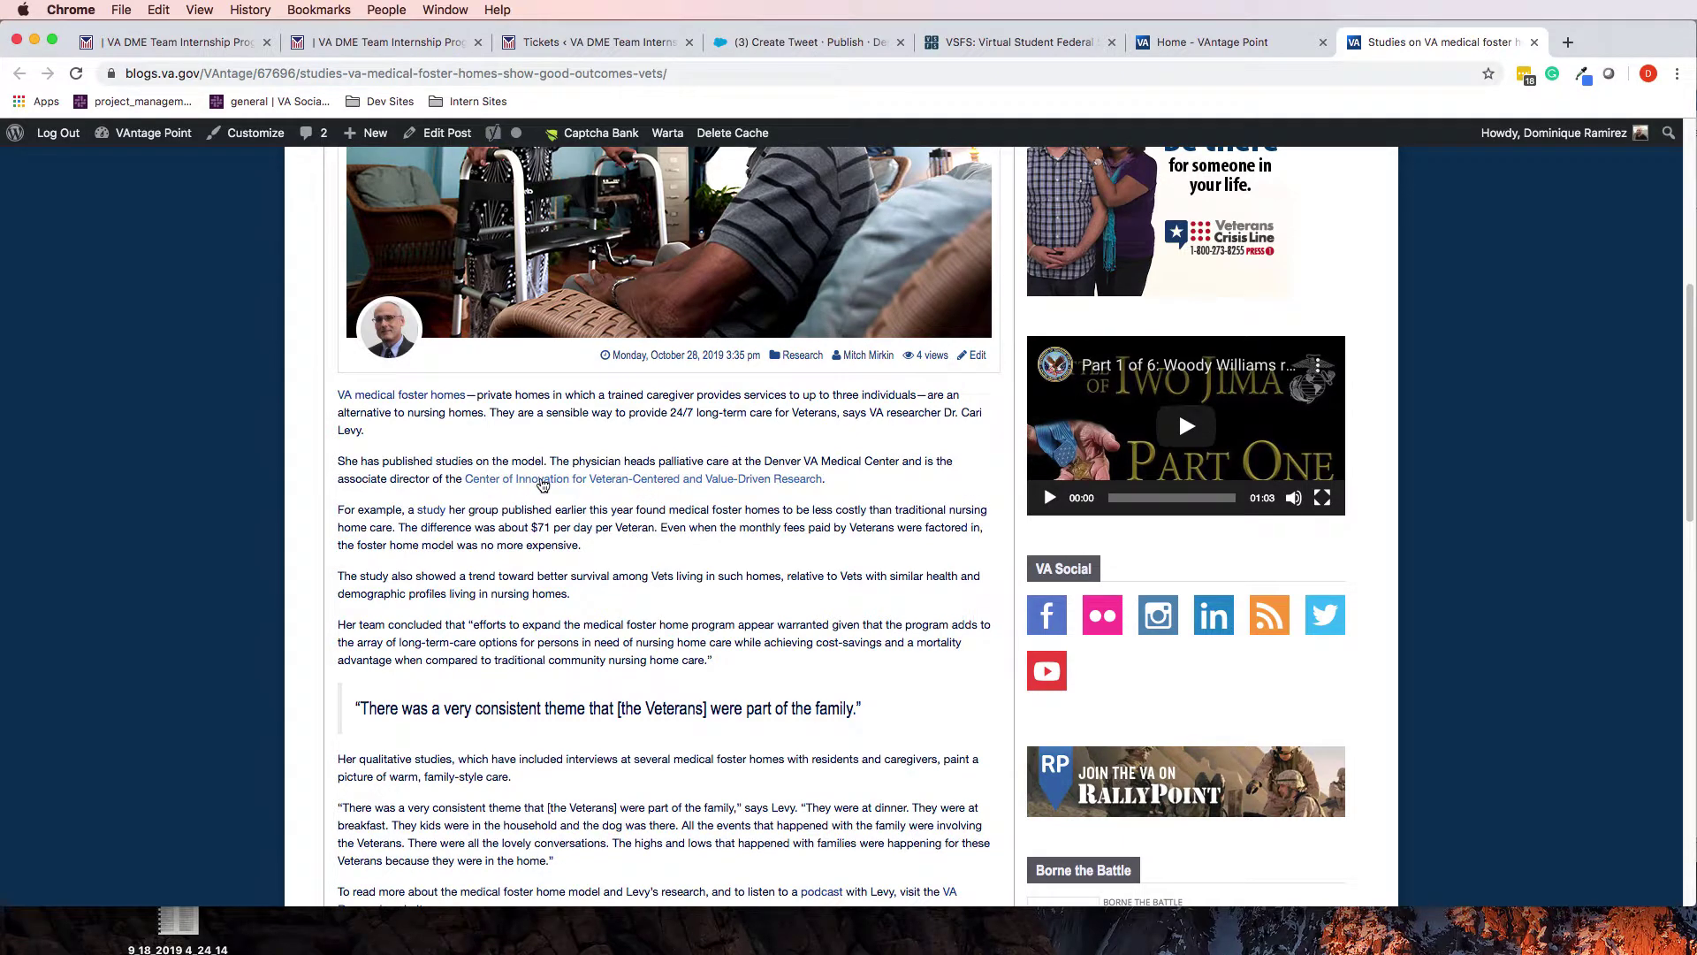
pyautogui.click(813, 45)
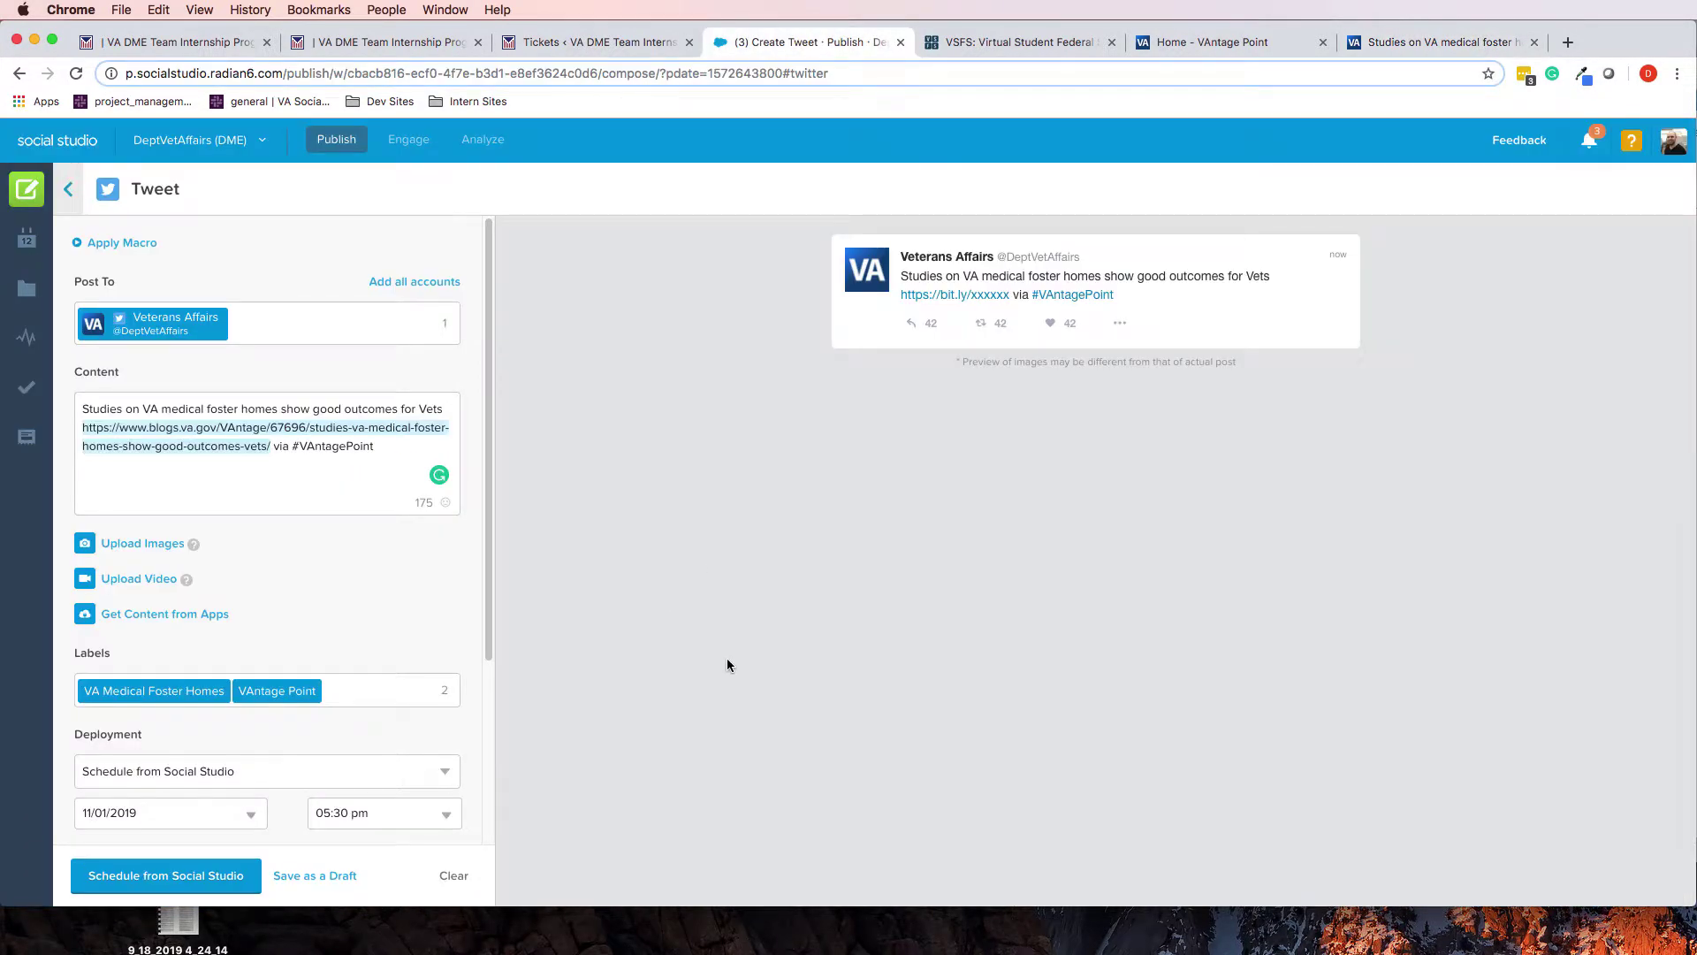
pyautogui.click(342, 696)
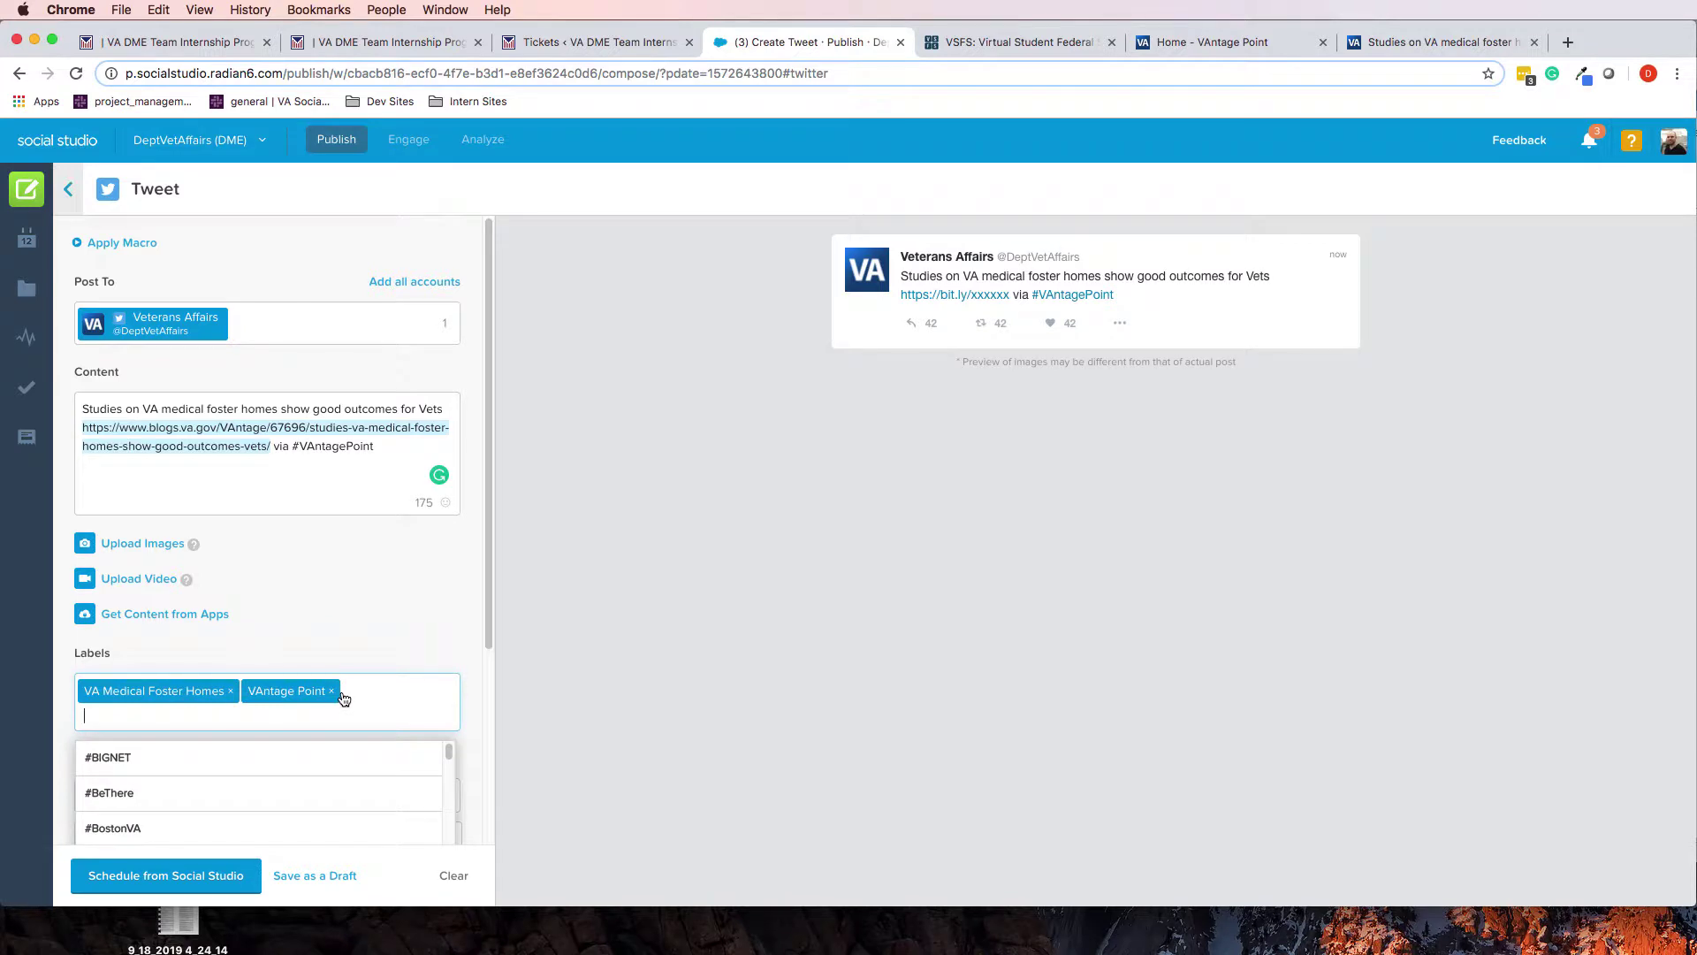
pyautogui.write('innovation')
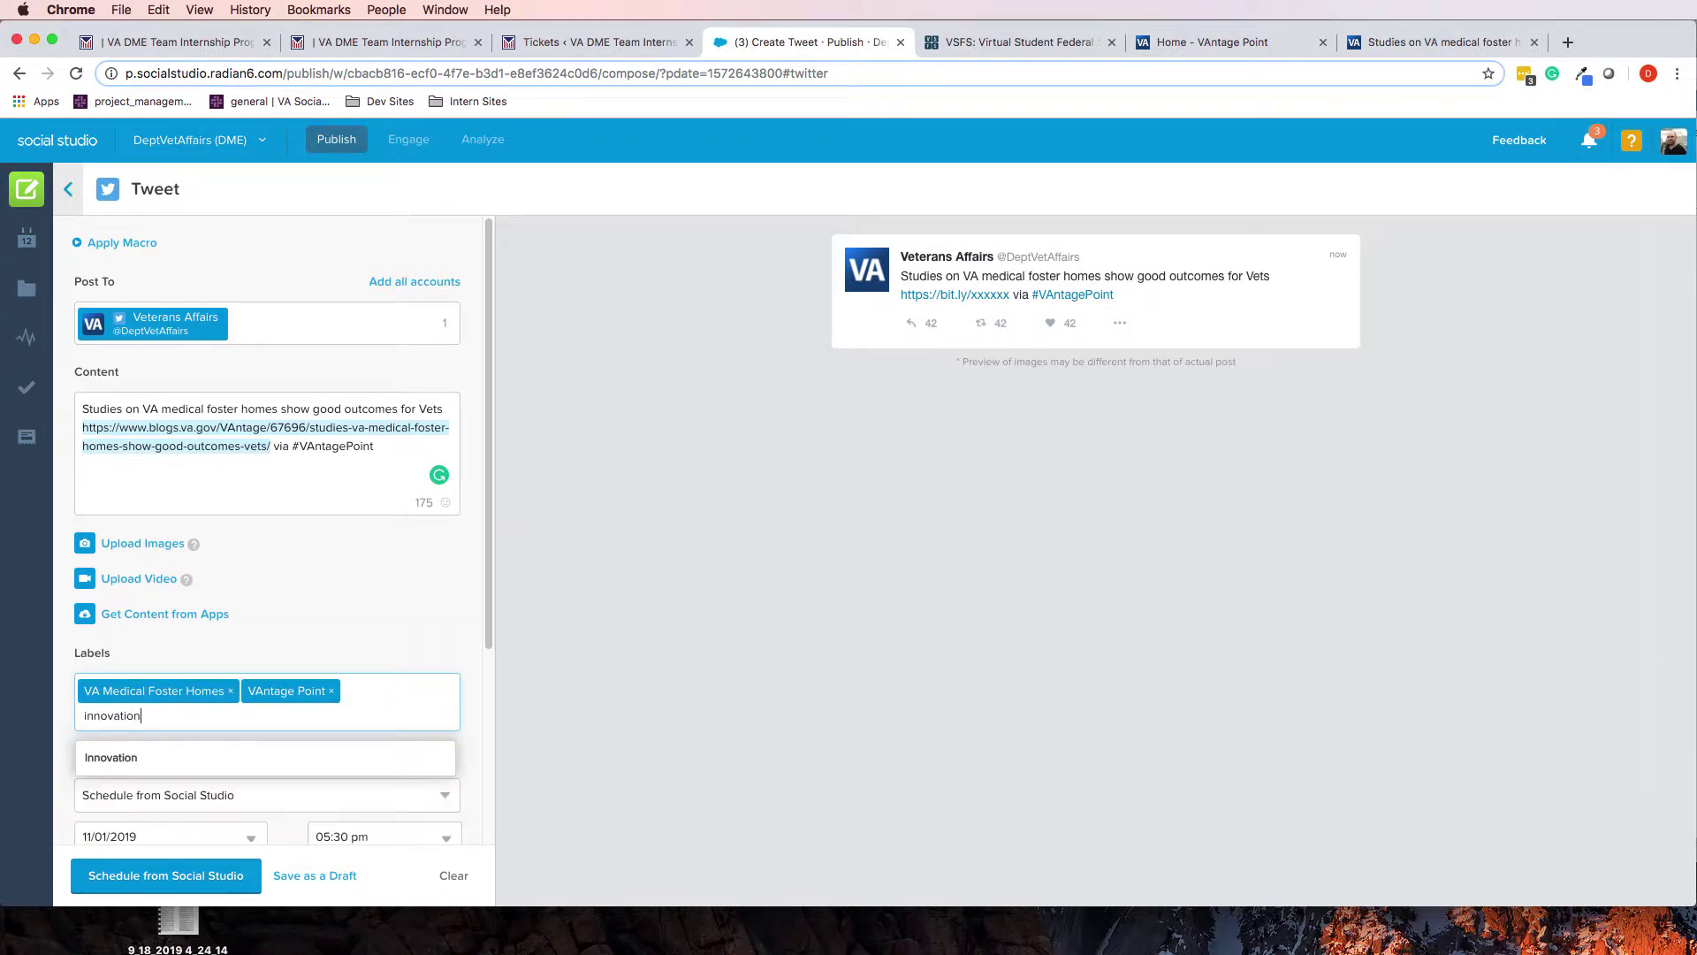
pyautogui.click(299, 766)
pyautogui.click(1065, 417)
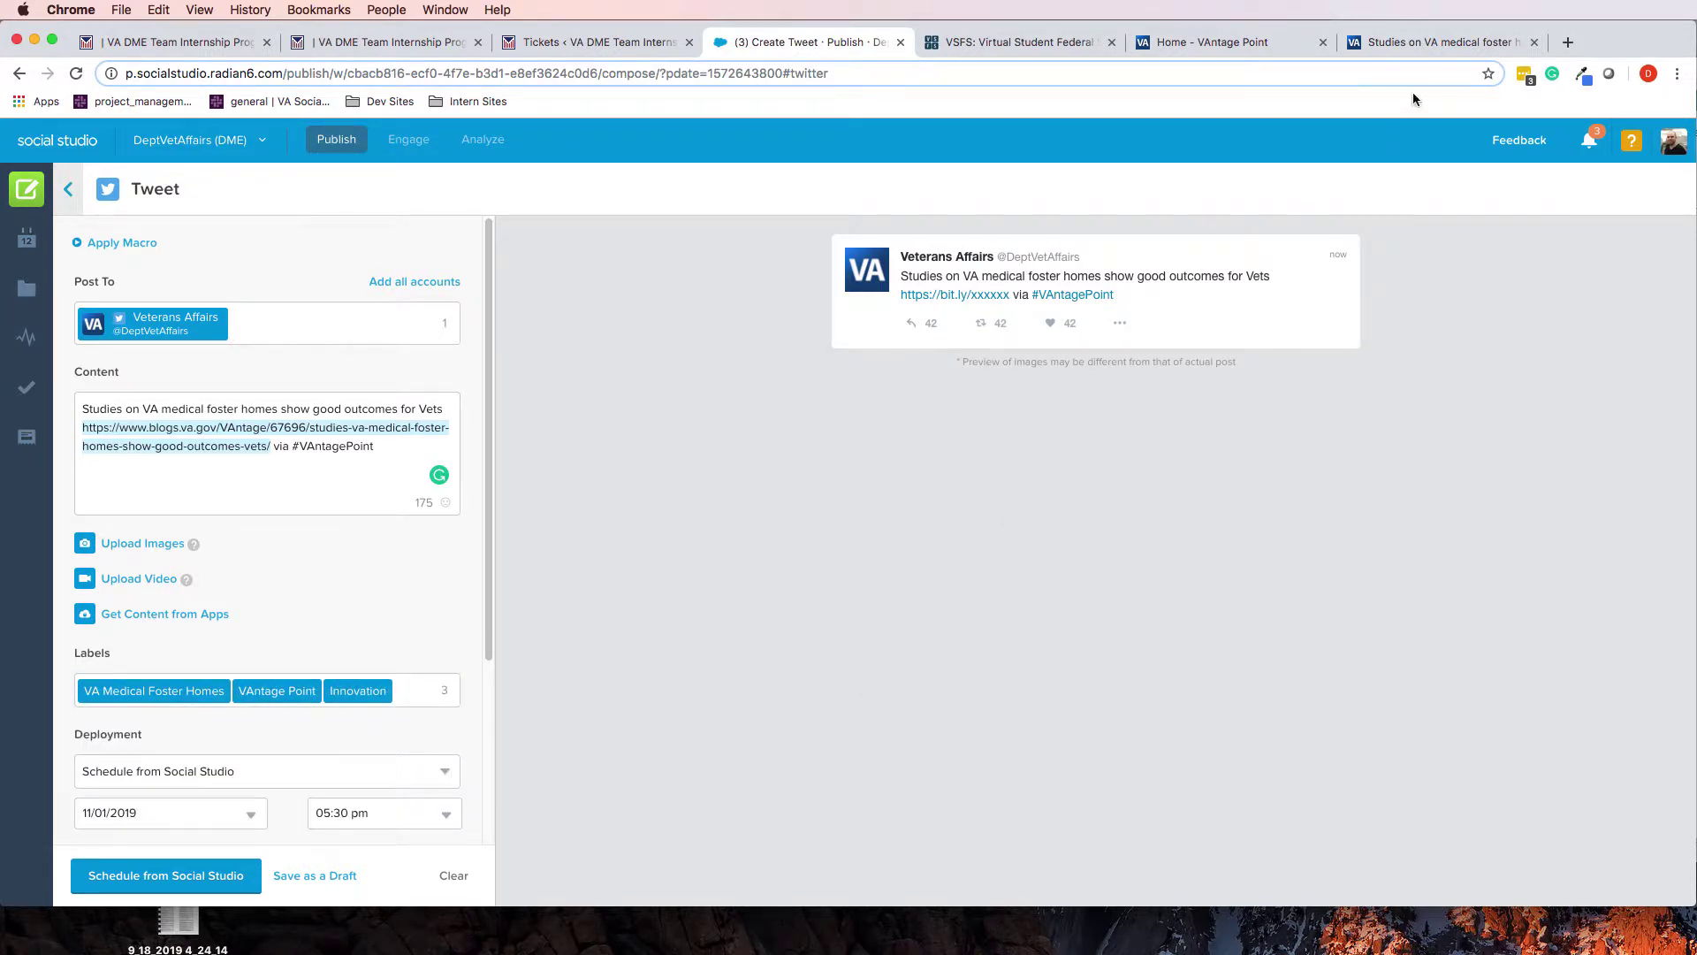
# - Read further through the blog article for topics and add the existing label "Research" to the tweet
pyautogui.click(1441, 42)
pyautogui.scroll(-2, 334, 699)
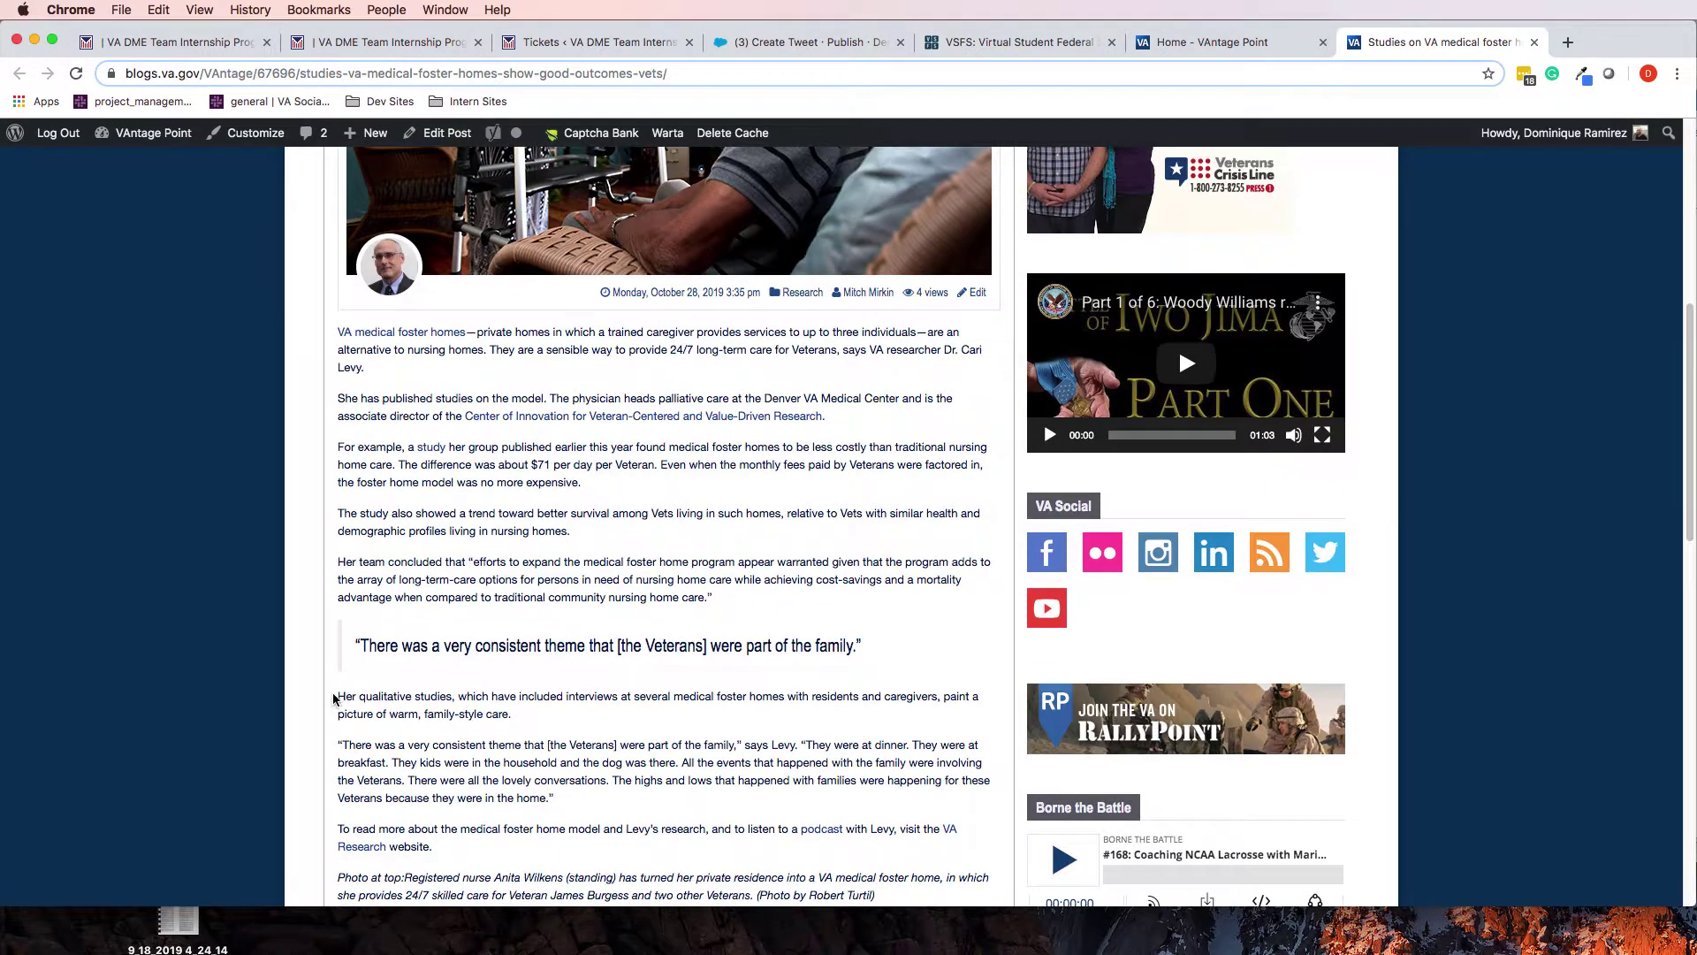
pyautogui.scroll(-2, 334, 699)
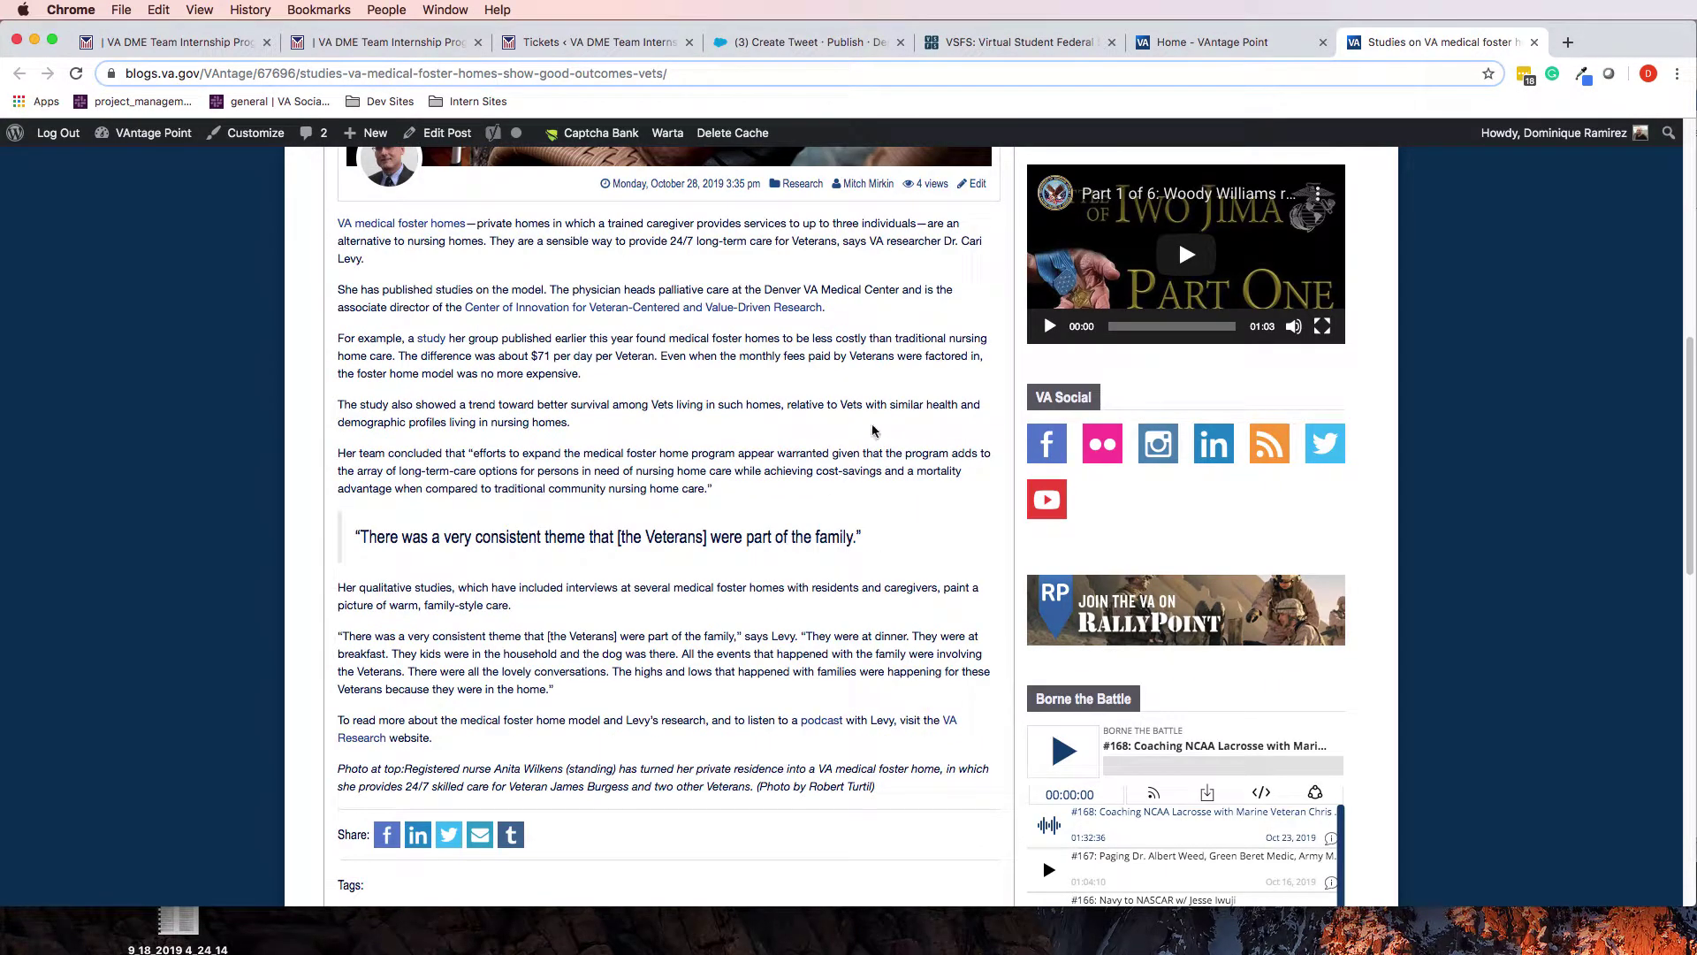
pyautogui.click(793, 44)
pyautogui.click(433, 692)
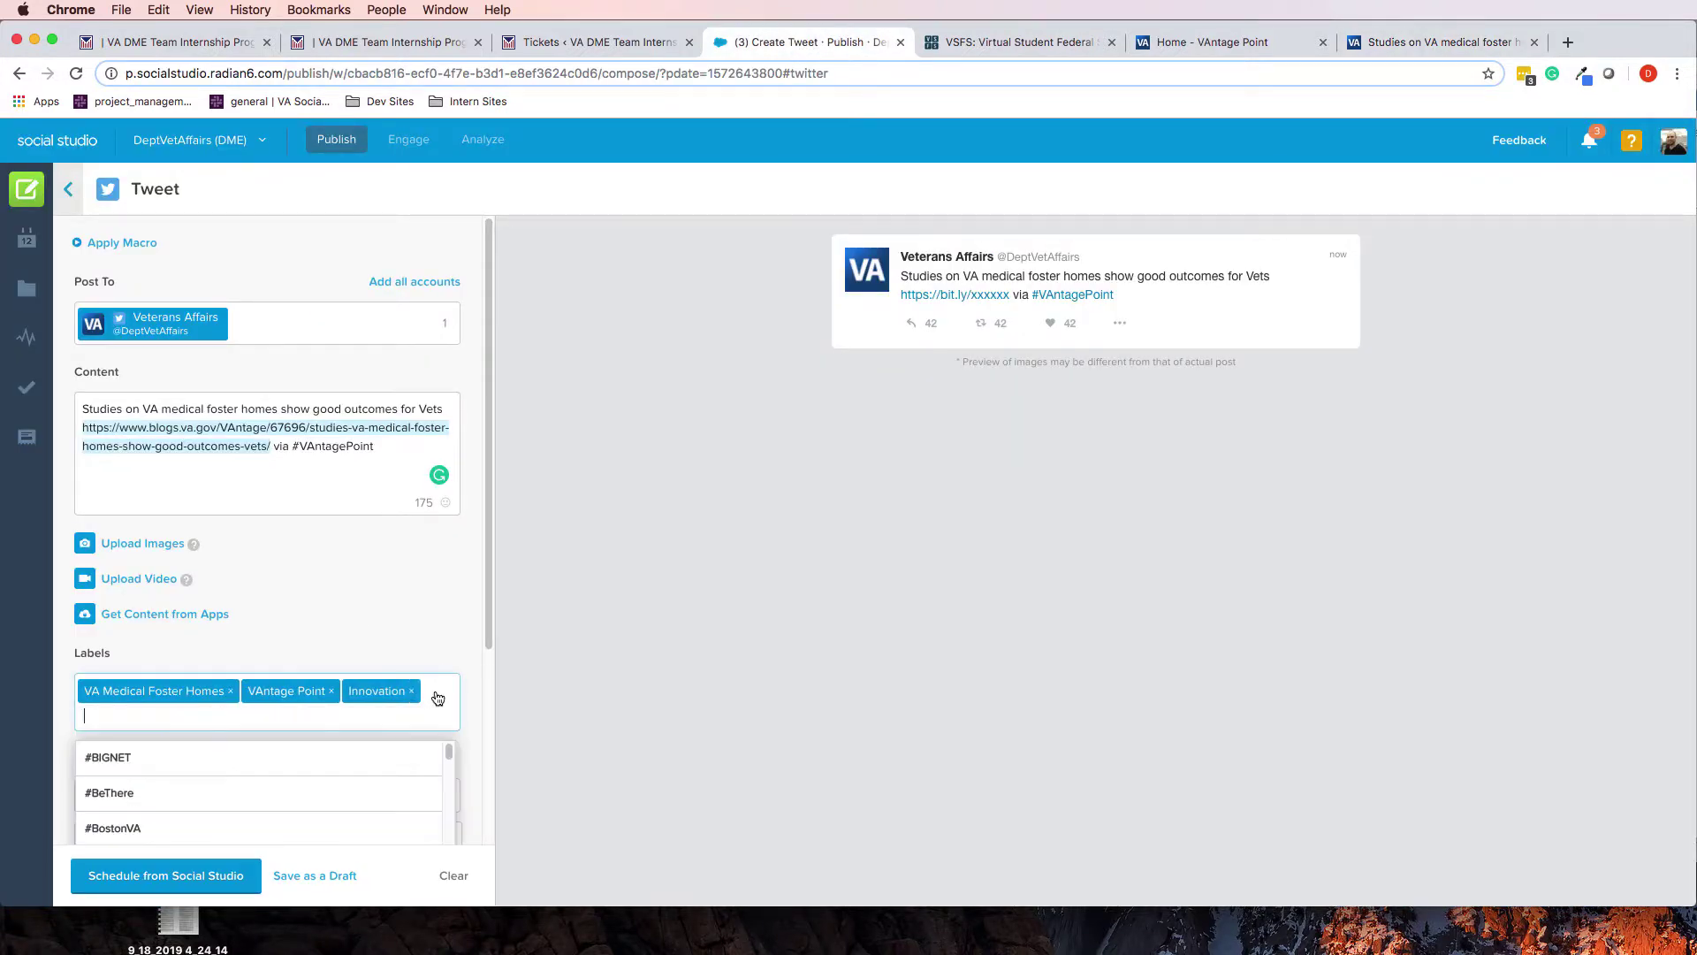
pyautogui.write('researc')
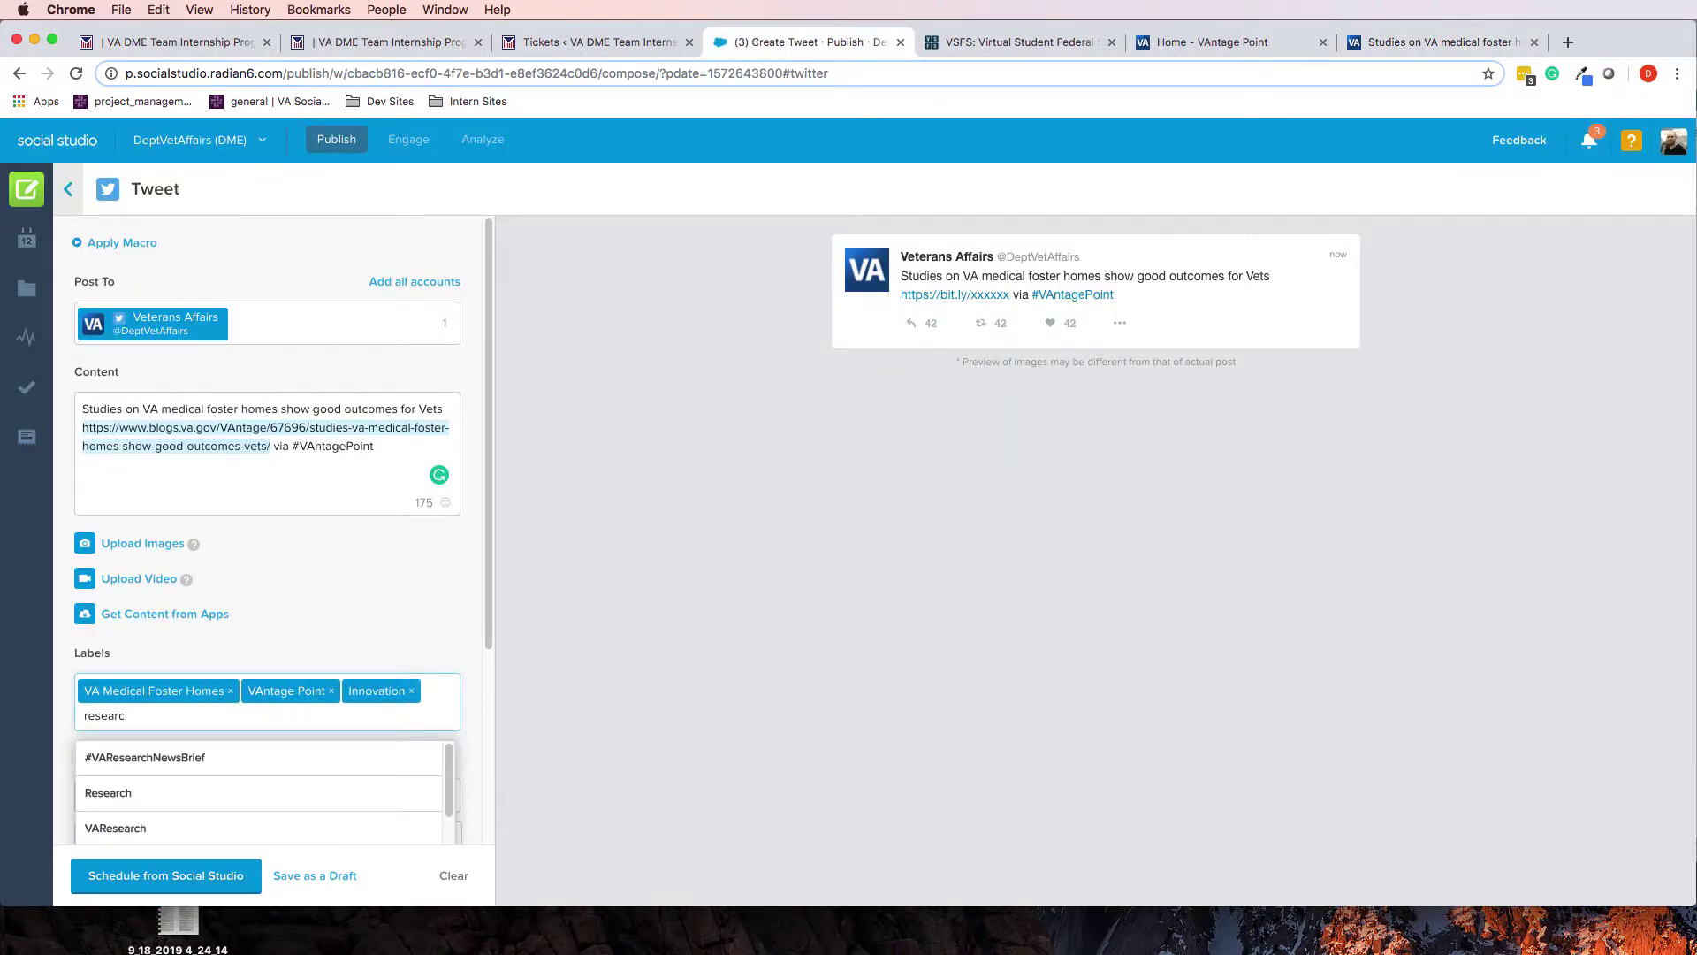
pyautogui.click(343, 798)
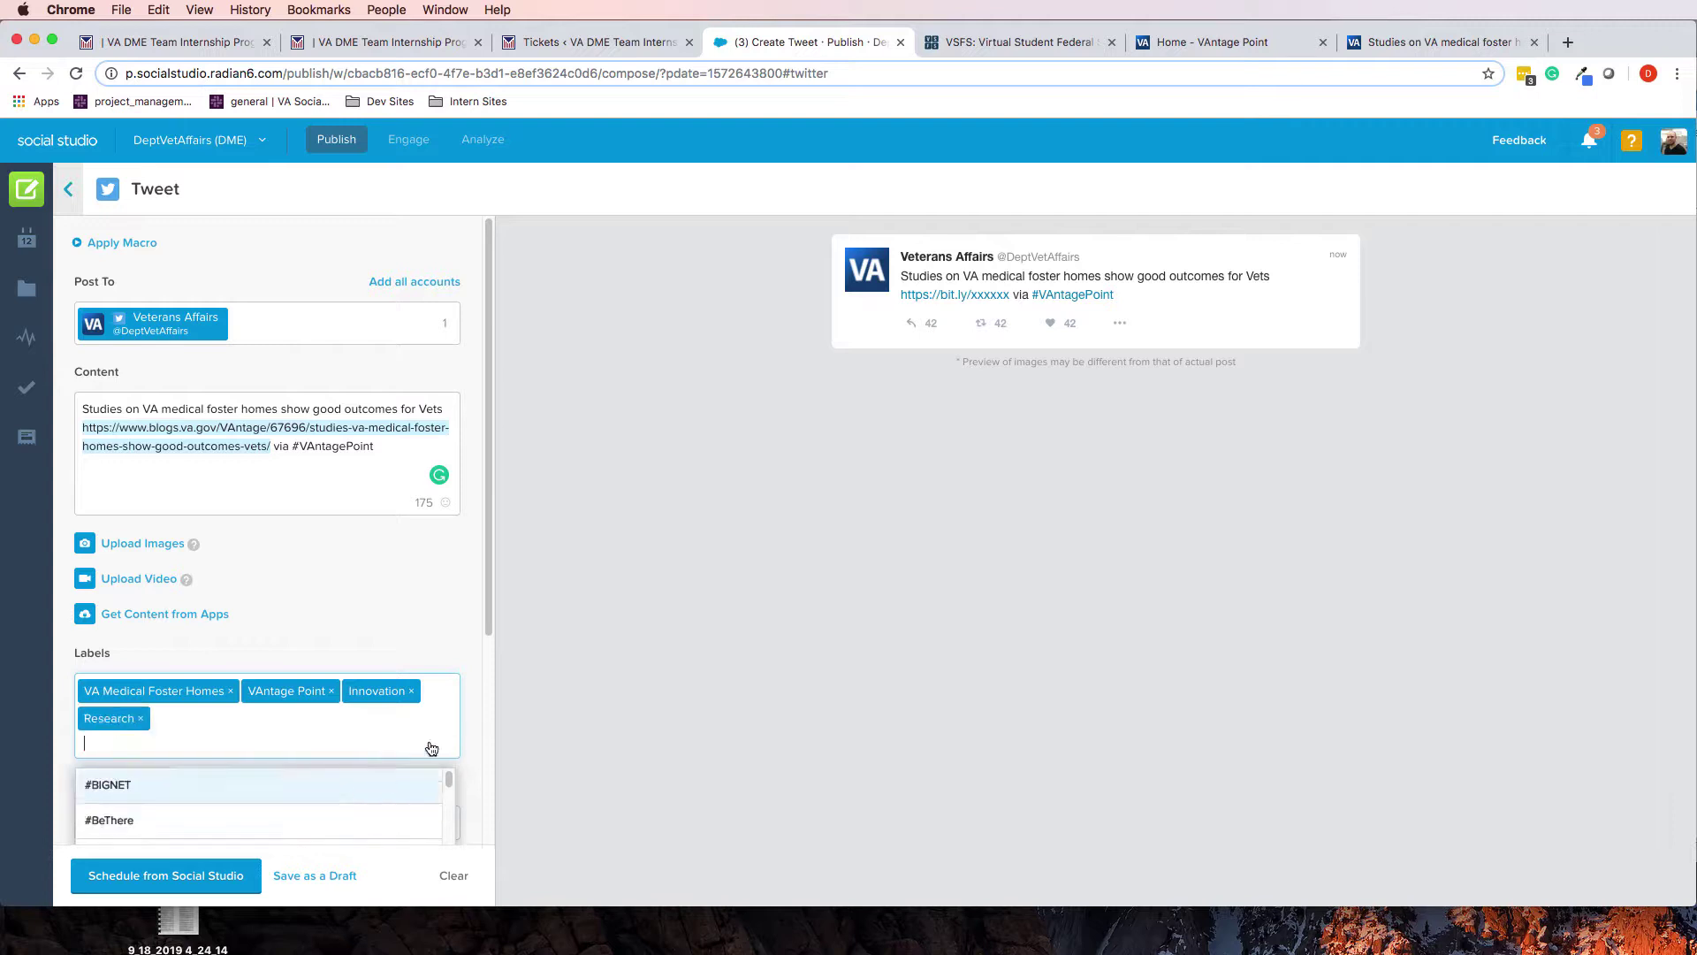
pyautogui.click(624, 664)
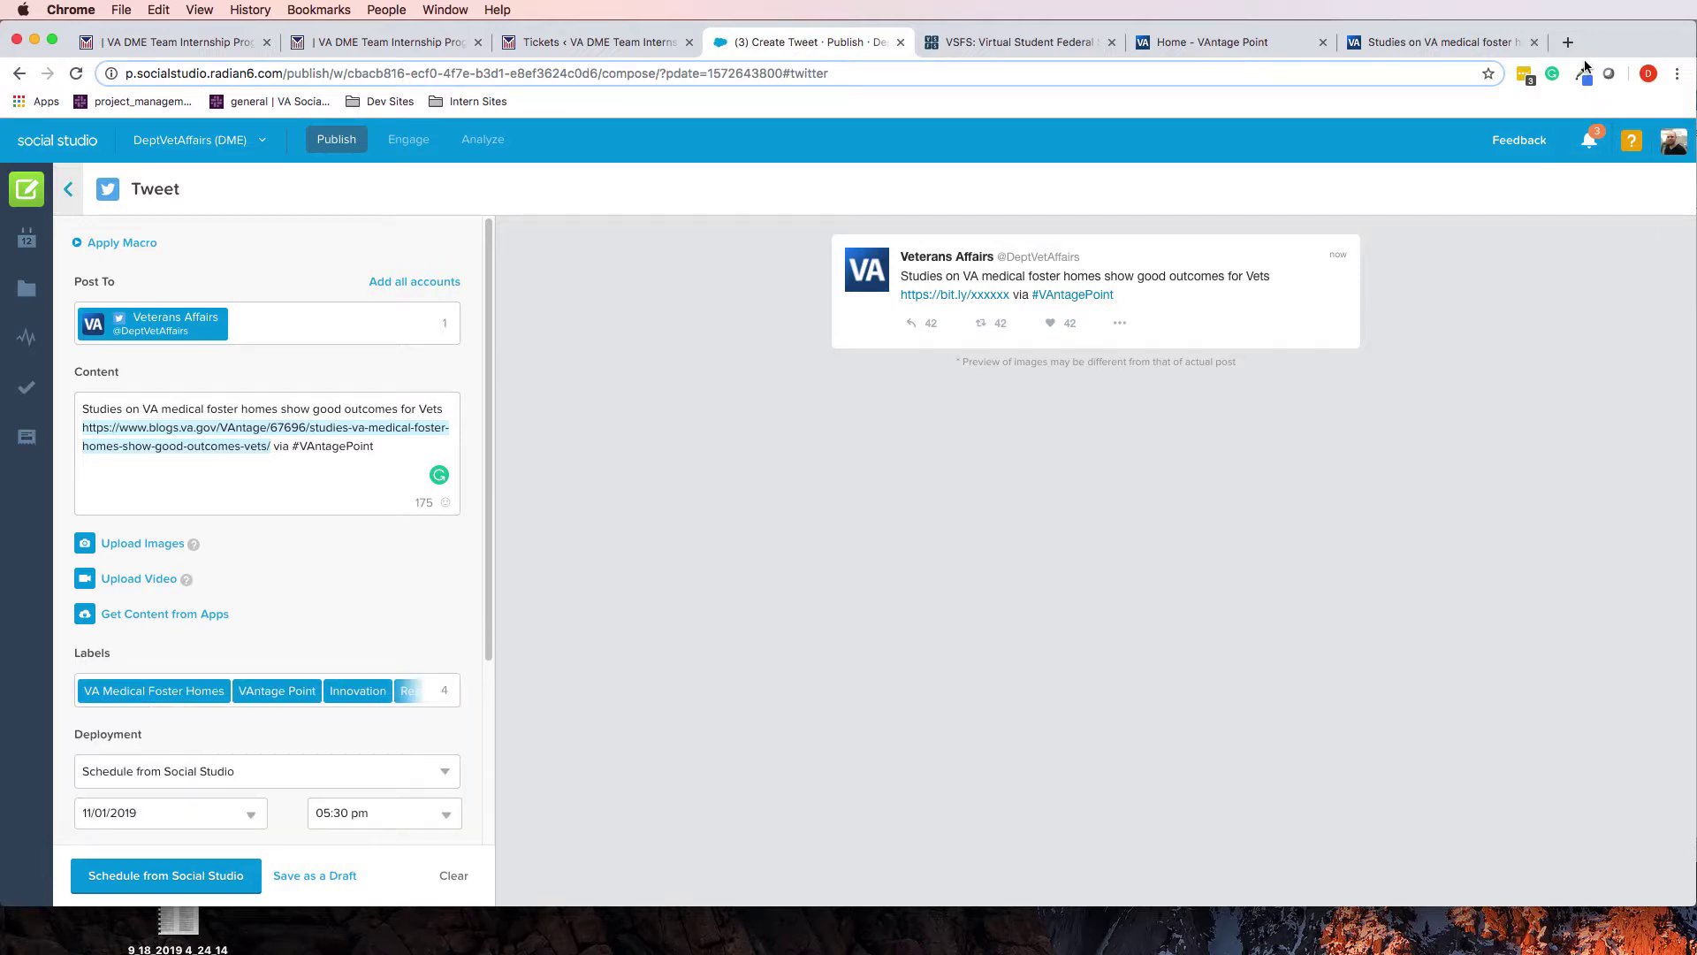
# - Check the article's mention of the VA Medical Center and add the label "VAMC" to the tweet
pyautogui.click(1446, 42)
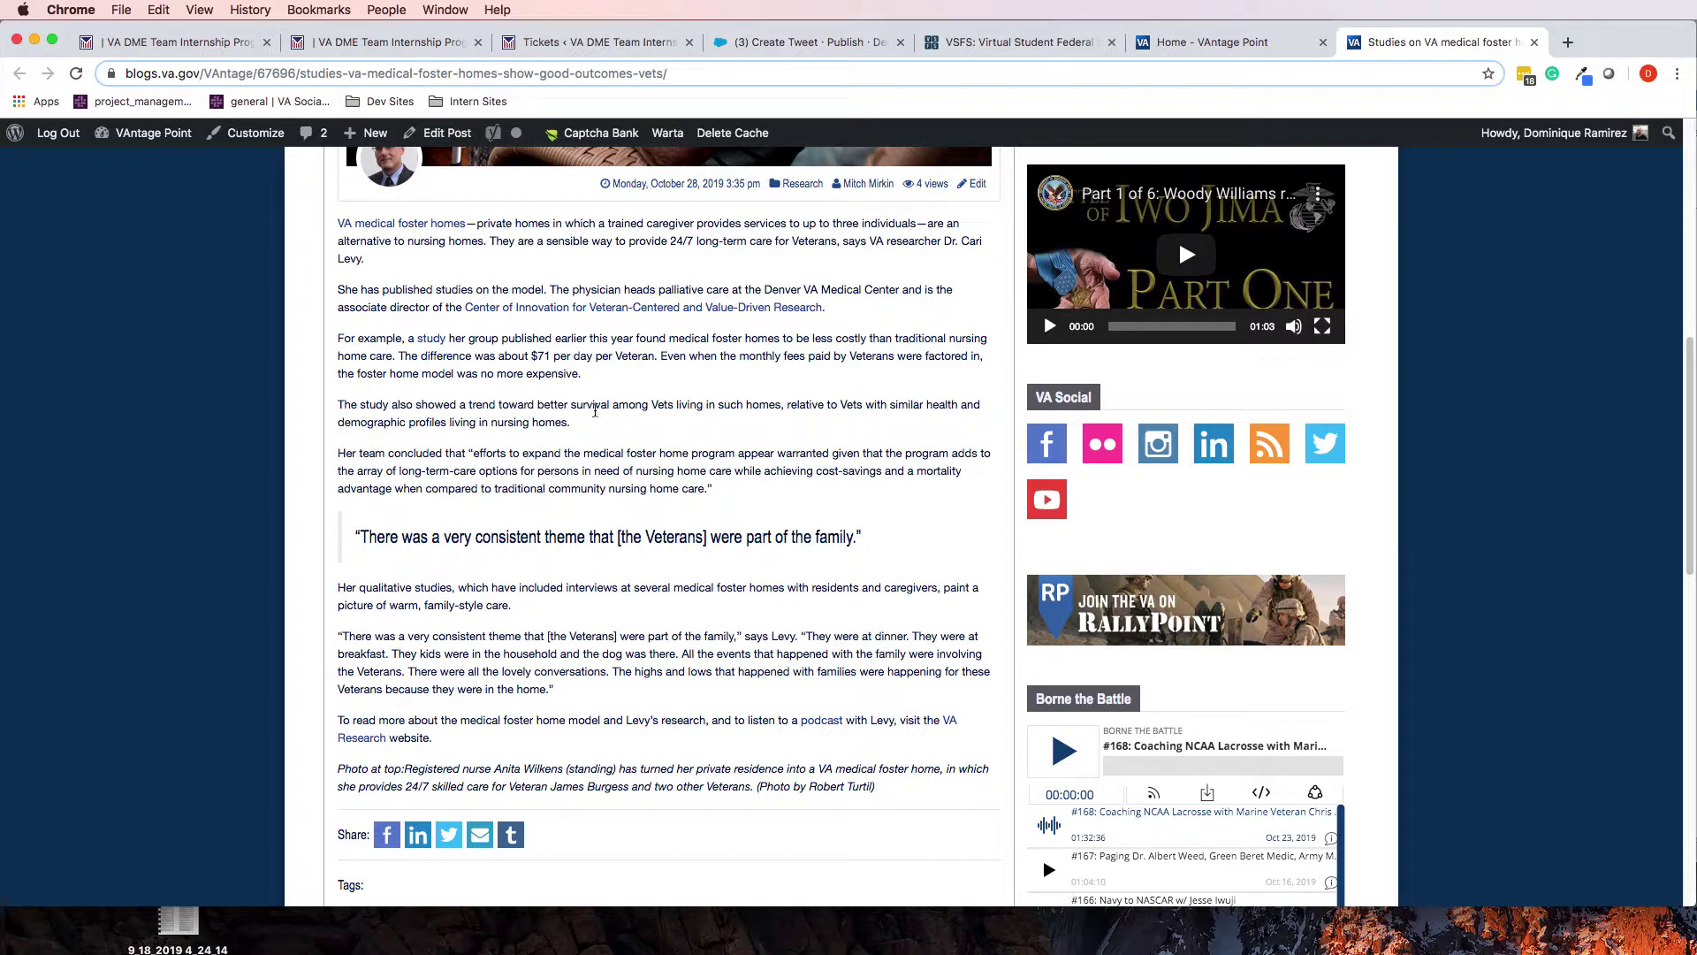
pyautogui.moveTo(803, 289); pyautogui.dragTo(881, 285)
pyautogui.click(810, 42)
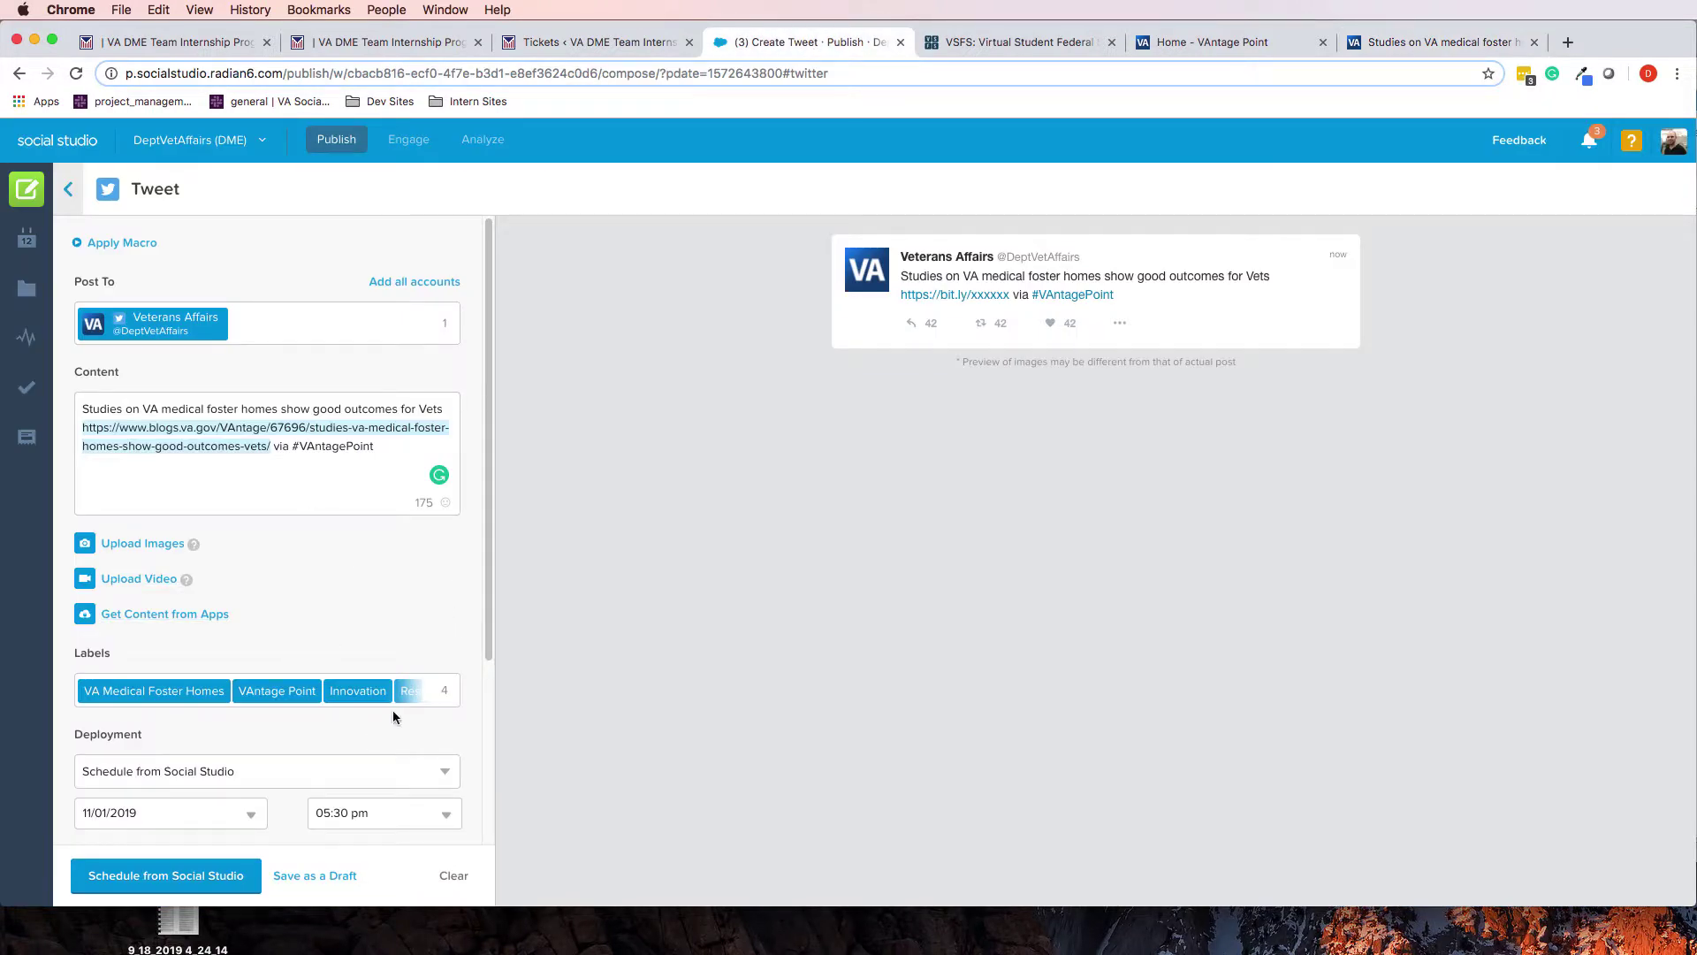
pyautogui.click(444, 700)
pyautogui.write('VAMC')
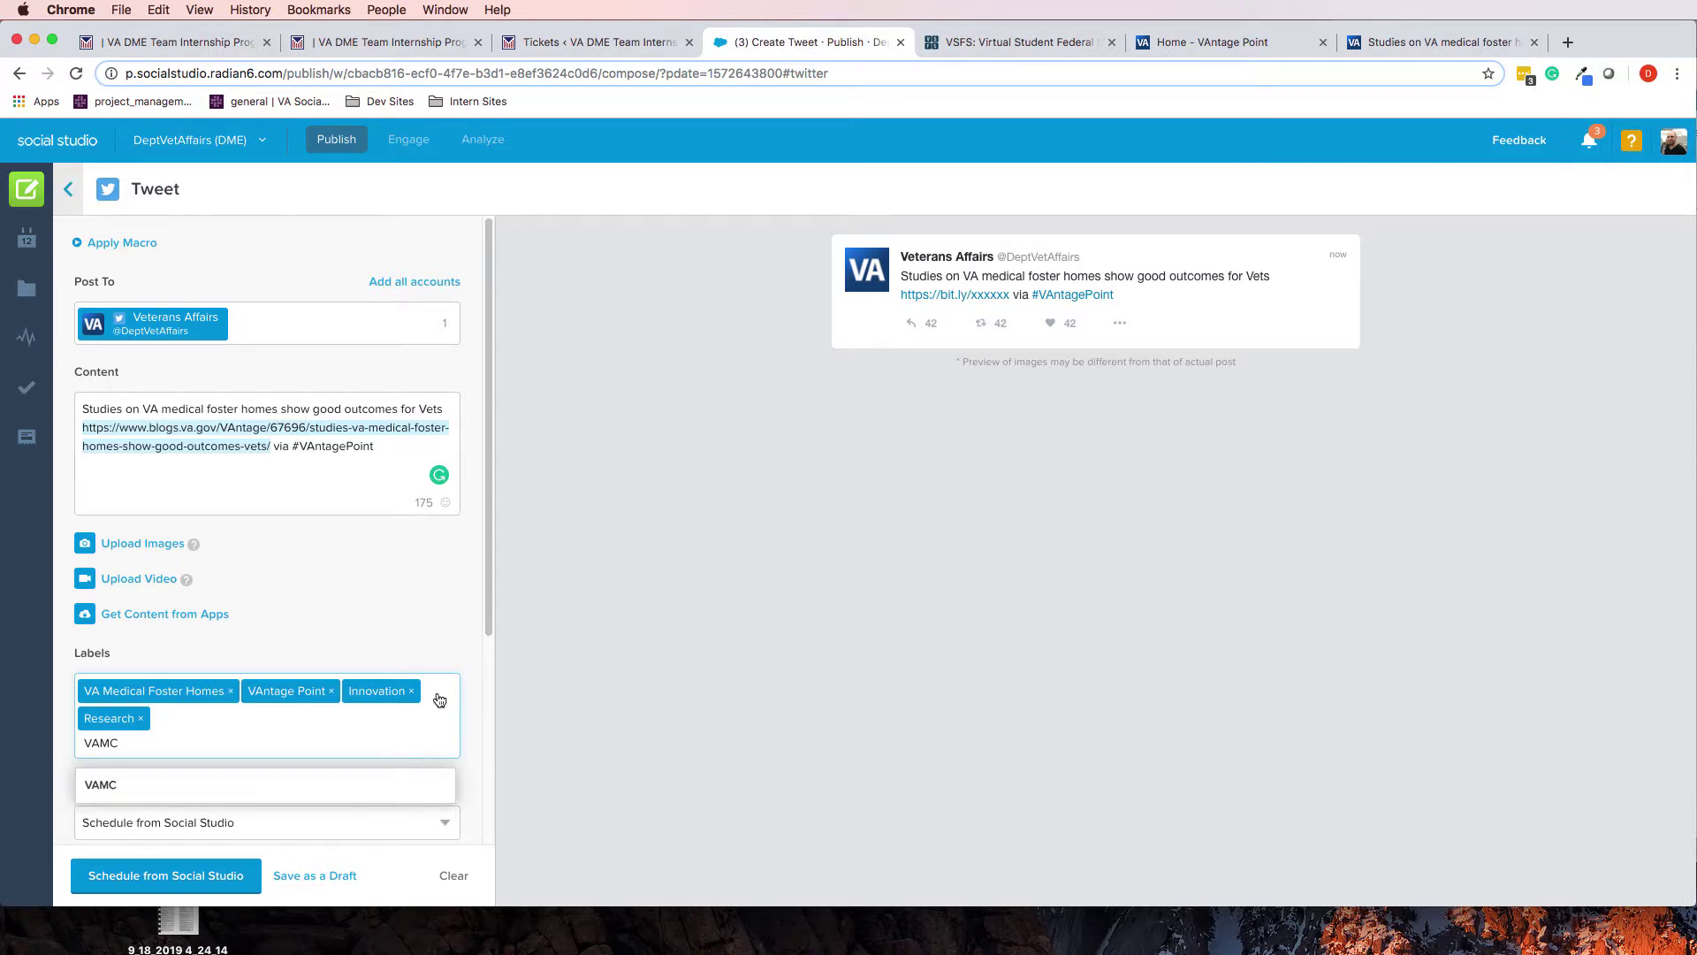
pyautogui.click(288, 785)
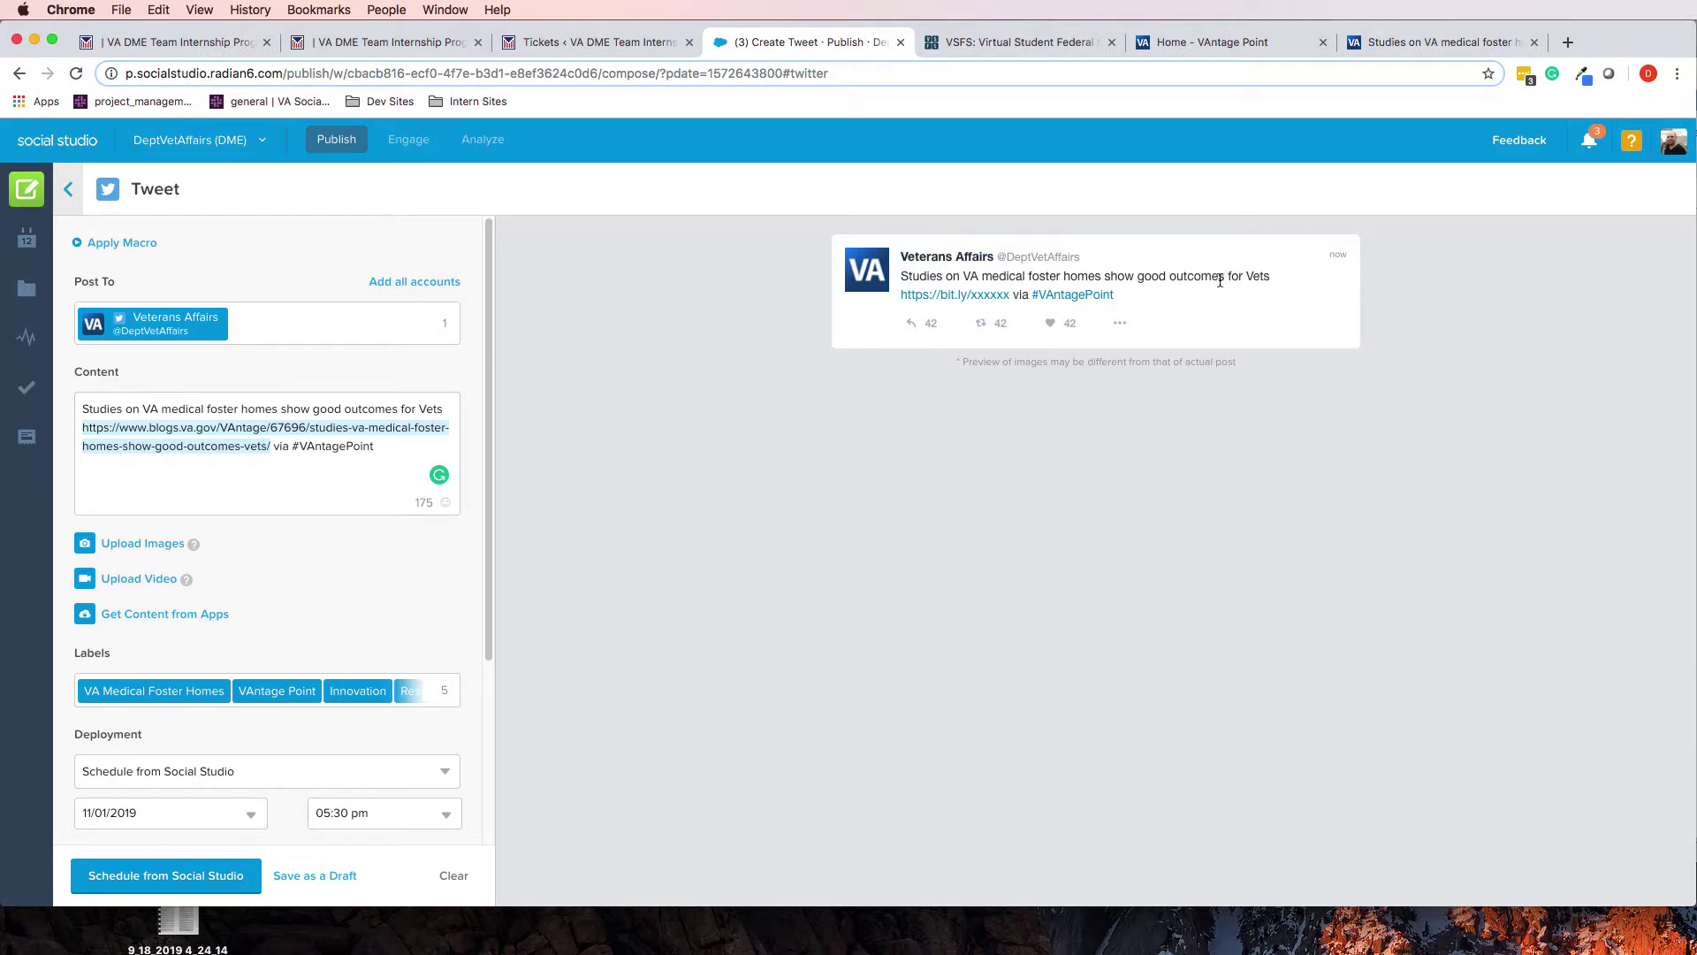
# - Review the tweet preview's text and link against the blog article's content to check that the chosen labels cover its topics
pyautogui.moveTo(1210, 278); pyautogui.dragTo(1193, 284)
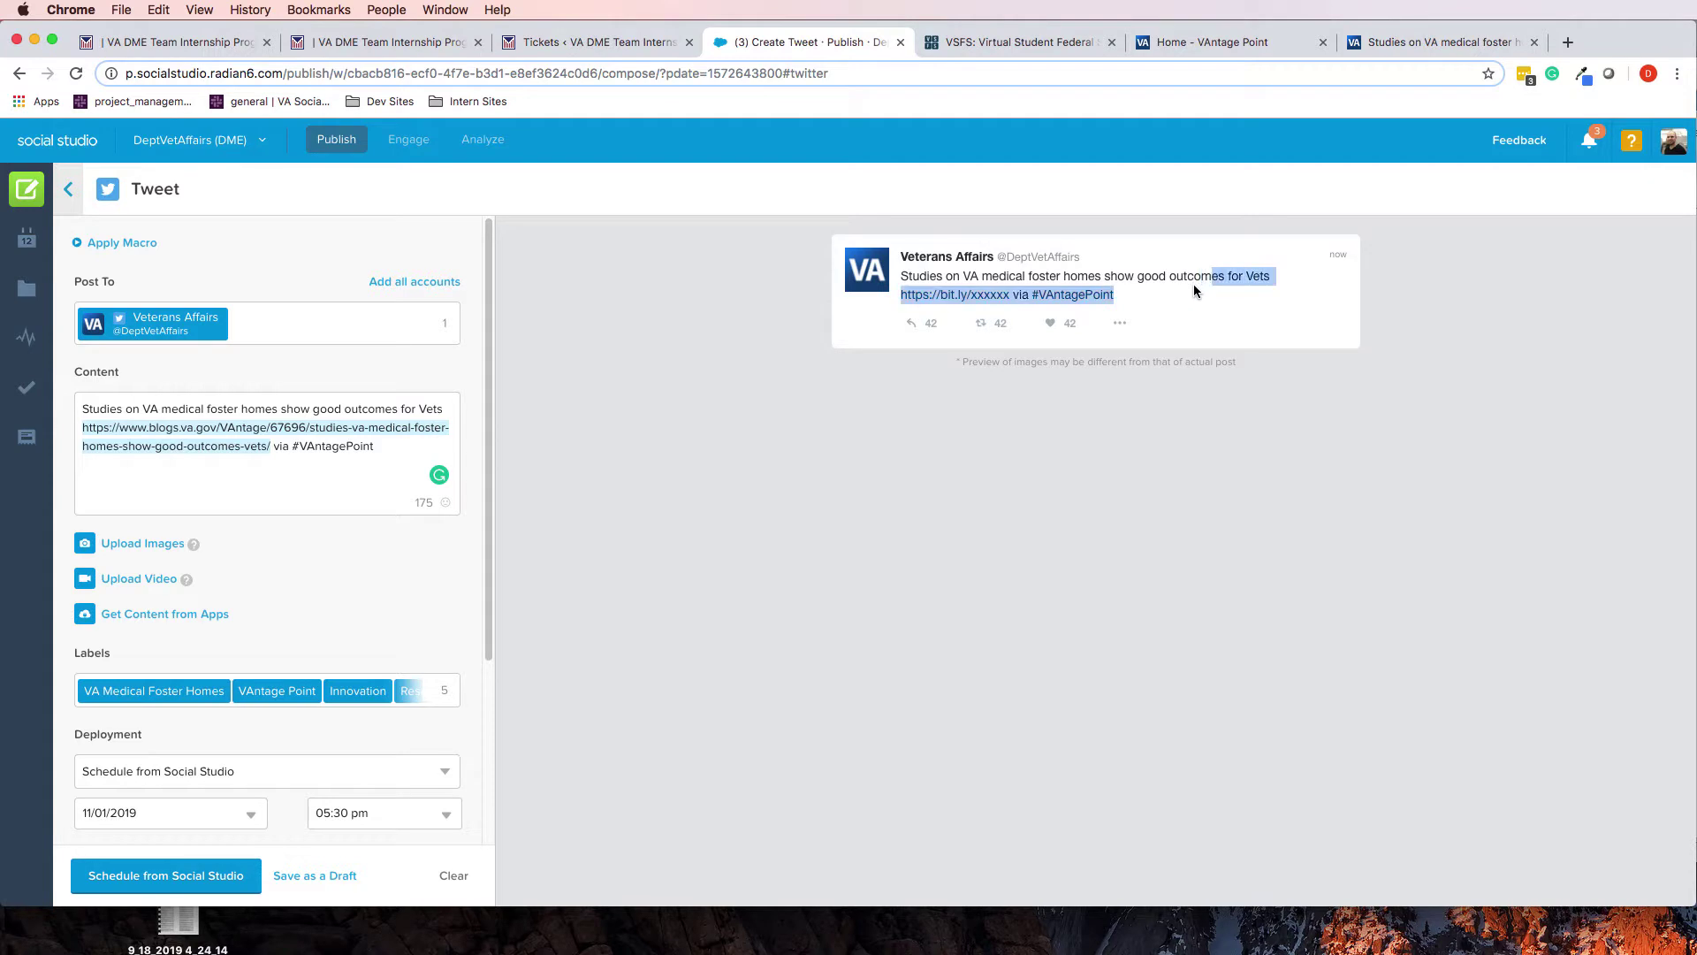
pyautogui.click(1415, 390)
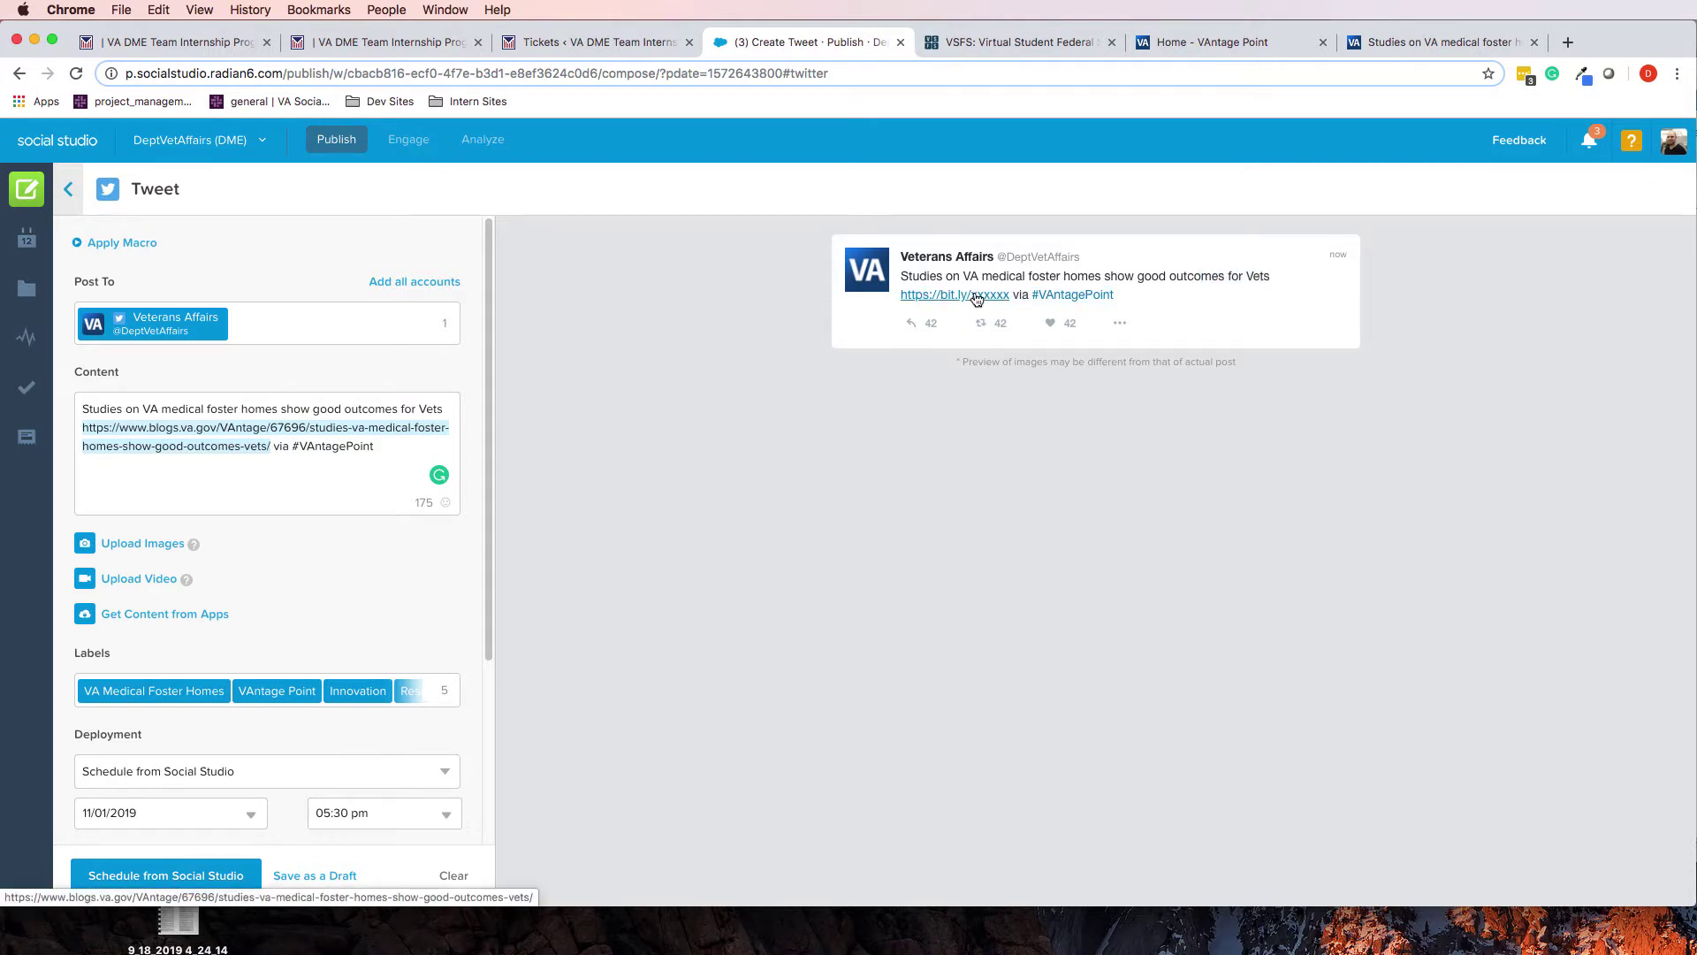
pyautogui.click(1445, 43)
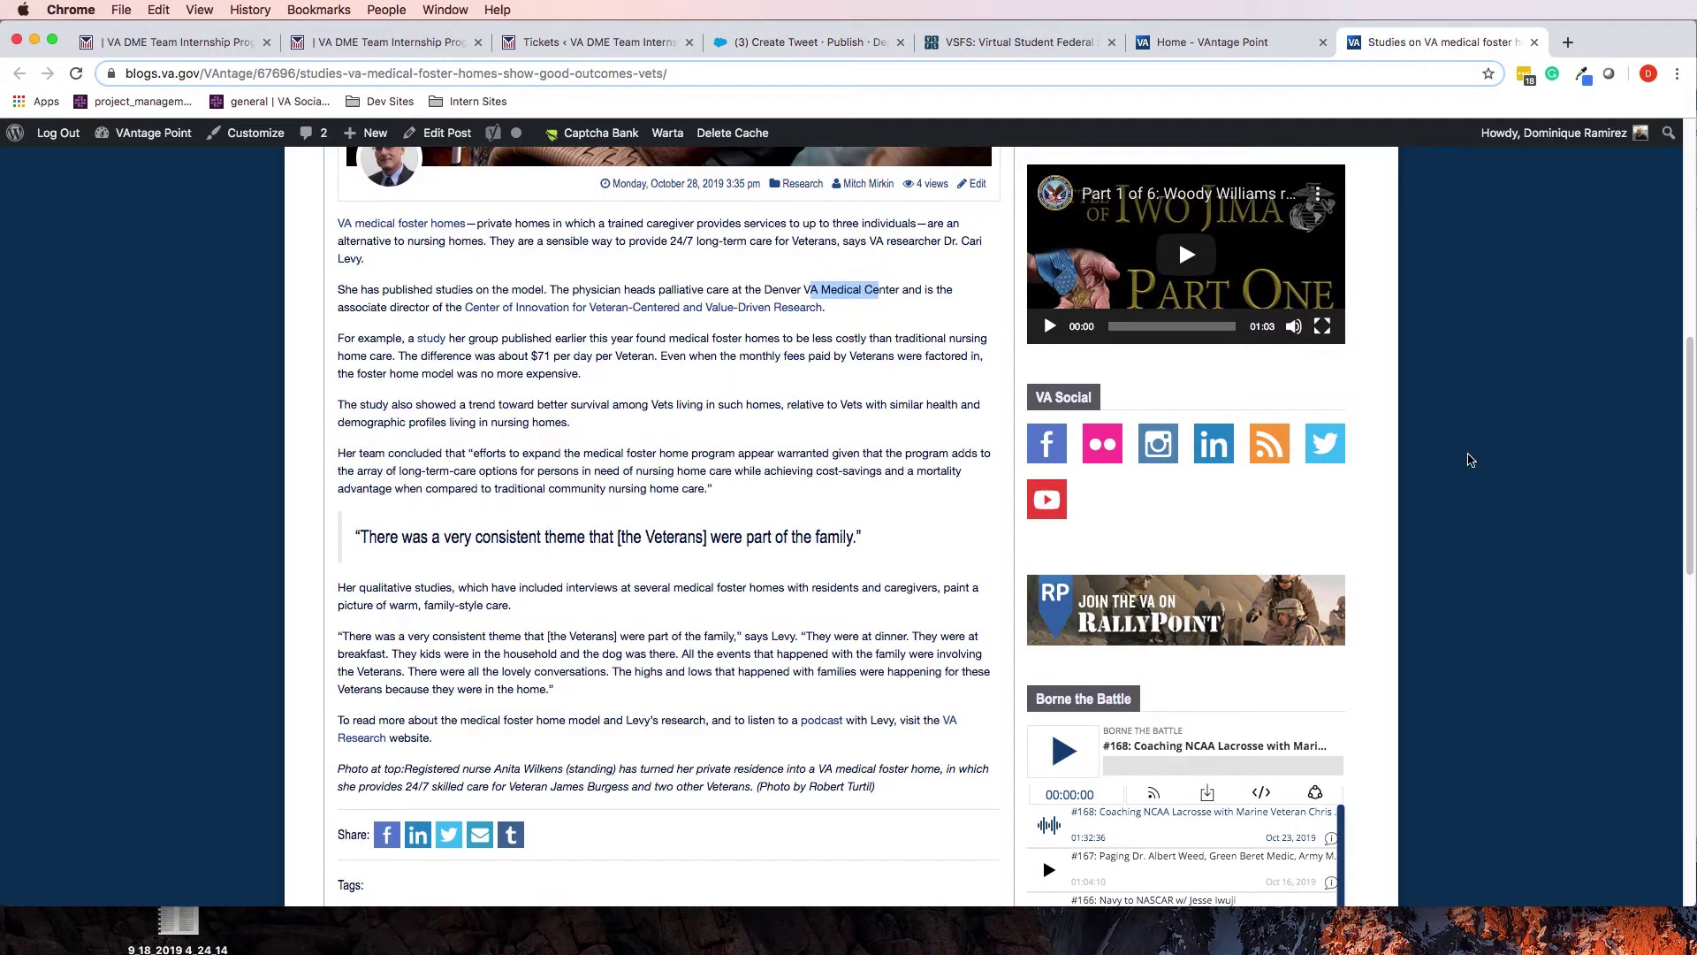
pyautogui.click(1485, 475)
pyautogui.click(807, 42)
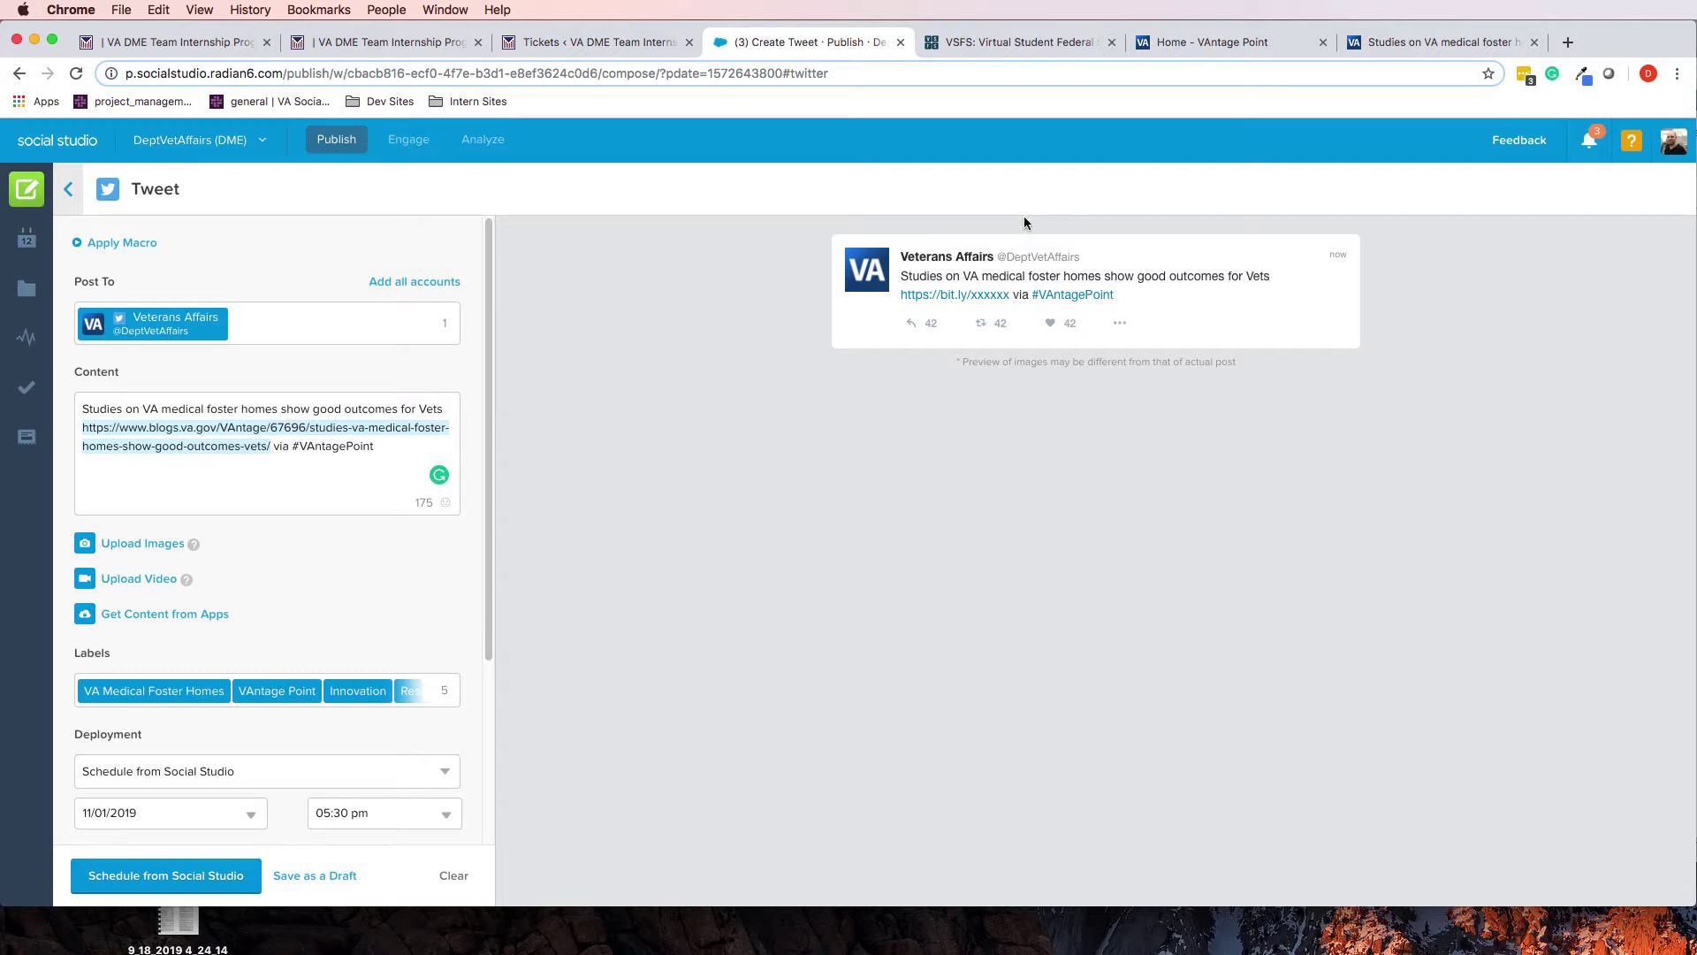
pyautogui.moveTo(908, 275); pyautogui.dragTo(1132, 286)
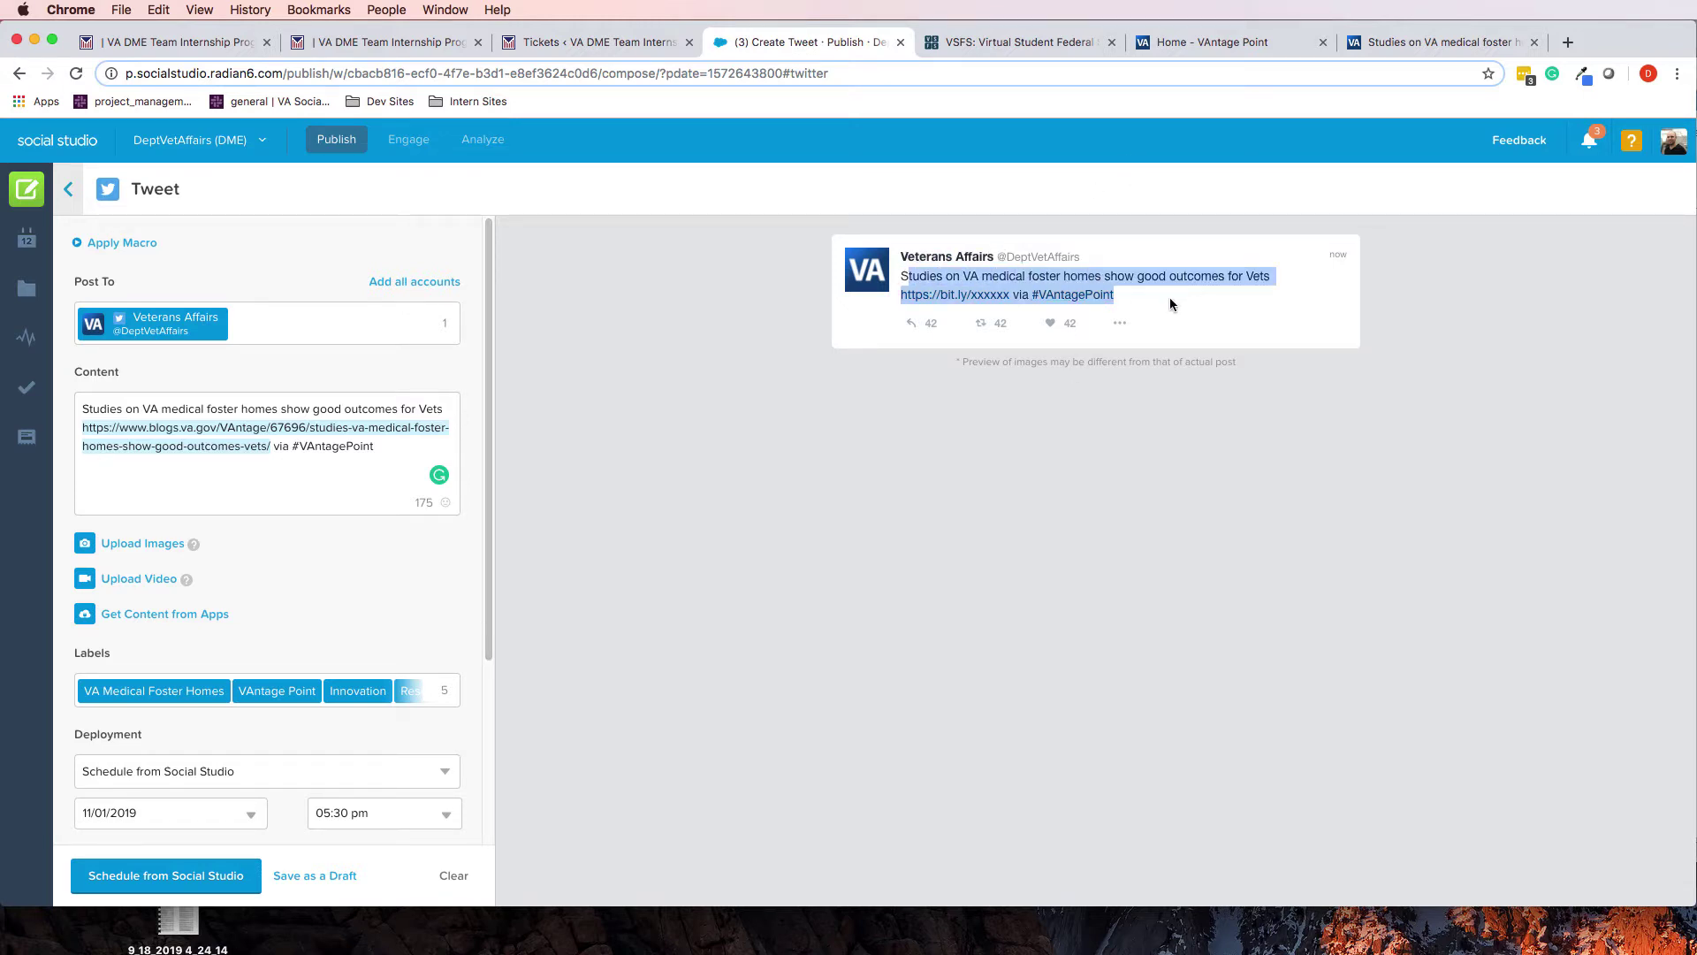
pyautogui.click(1169, 290)
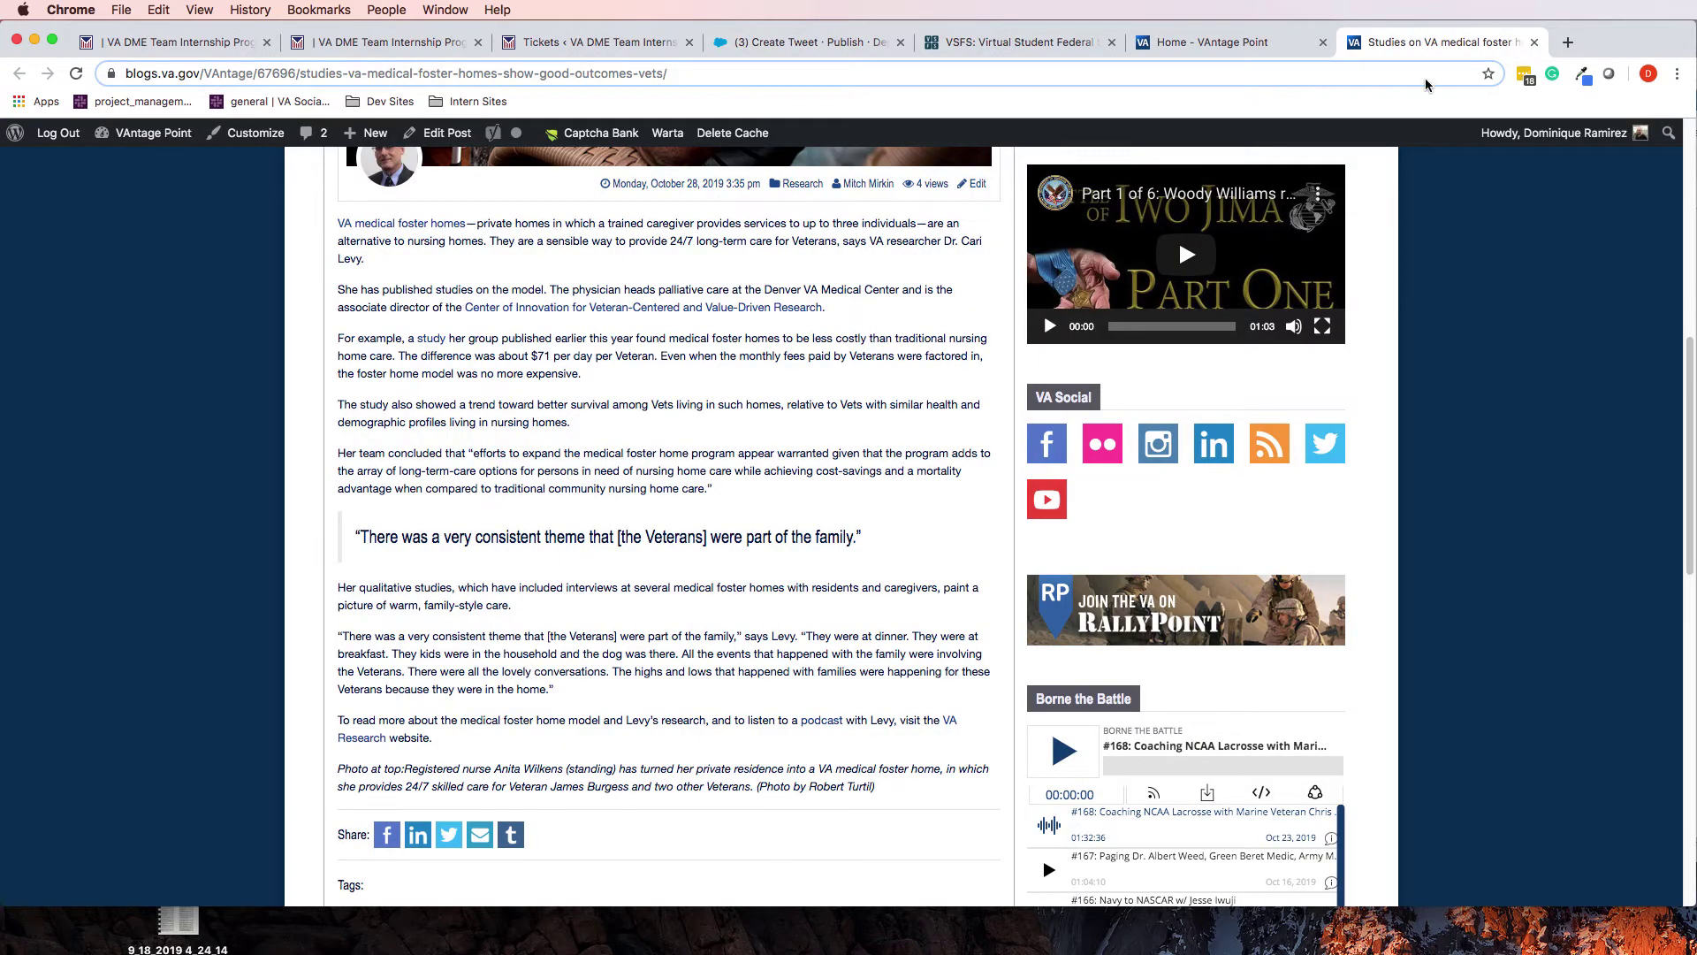
pyautogui.click(1442, 43)
pyautogui.moveTo(606, 400); pyautogui.dragTo(636, 468)
pyautogui.click(636, 452)
pyautogui.click(807, 42)
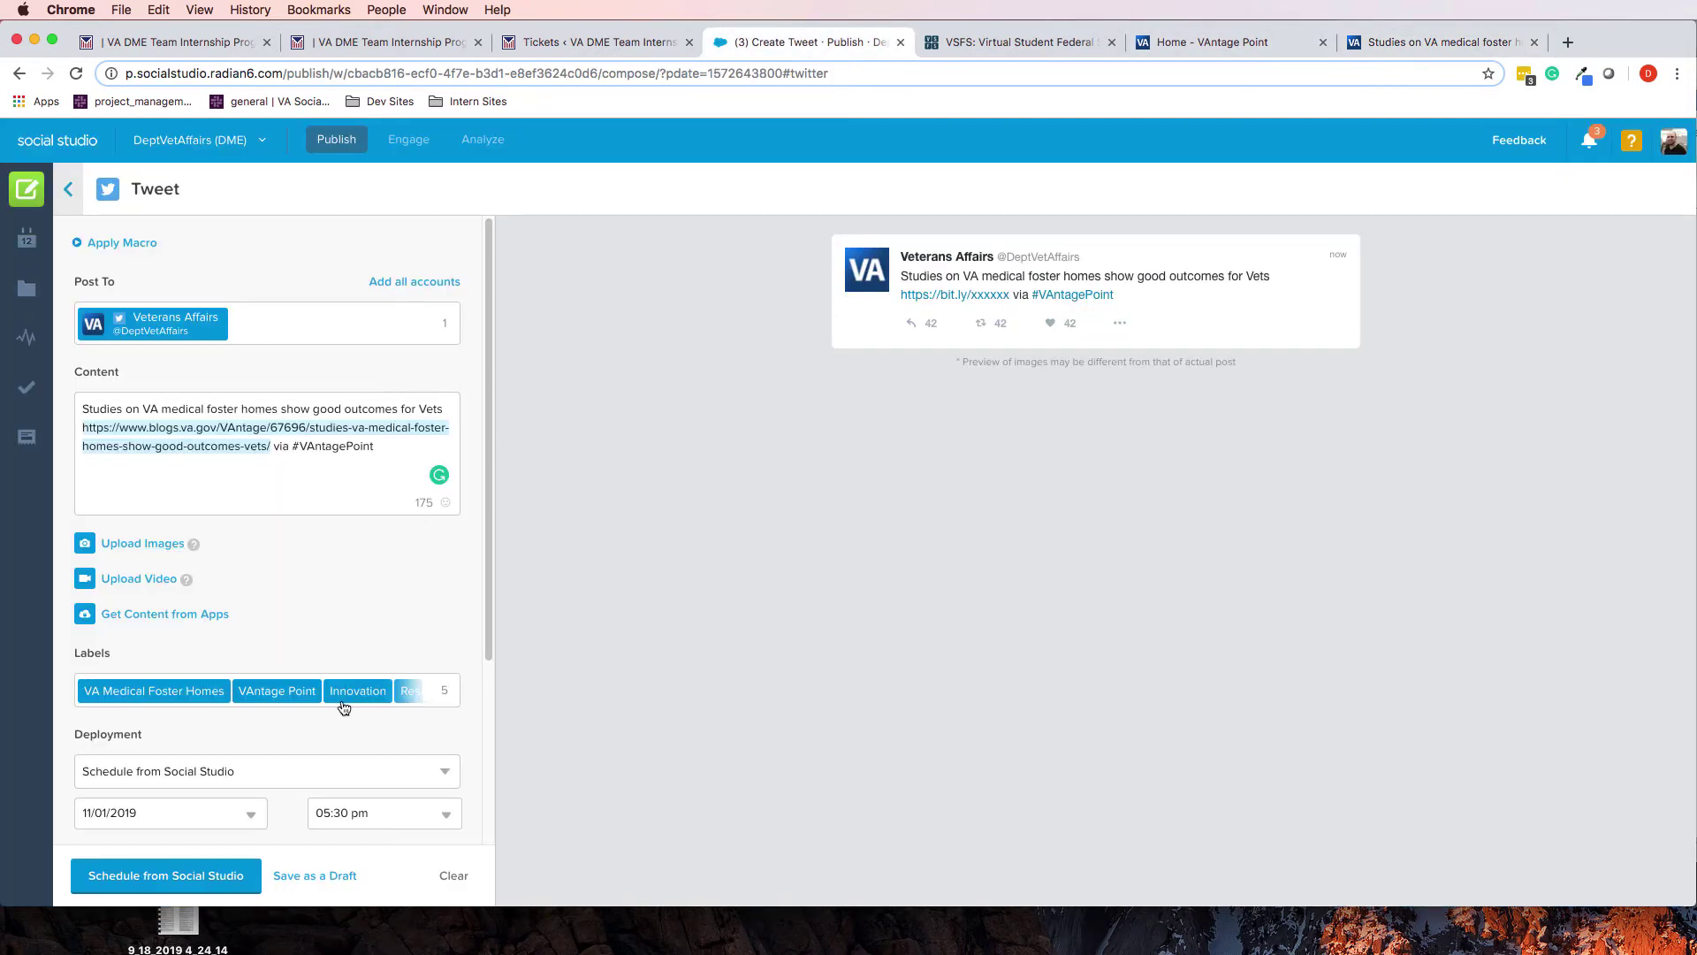